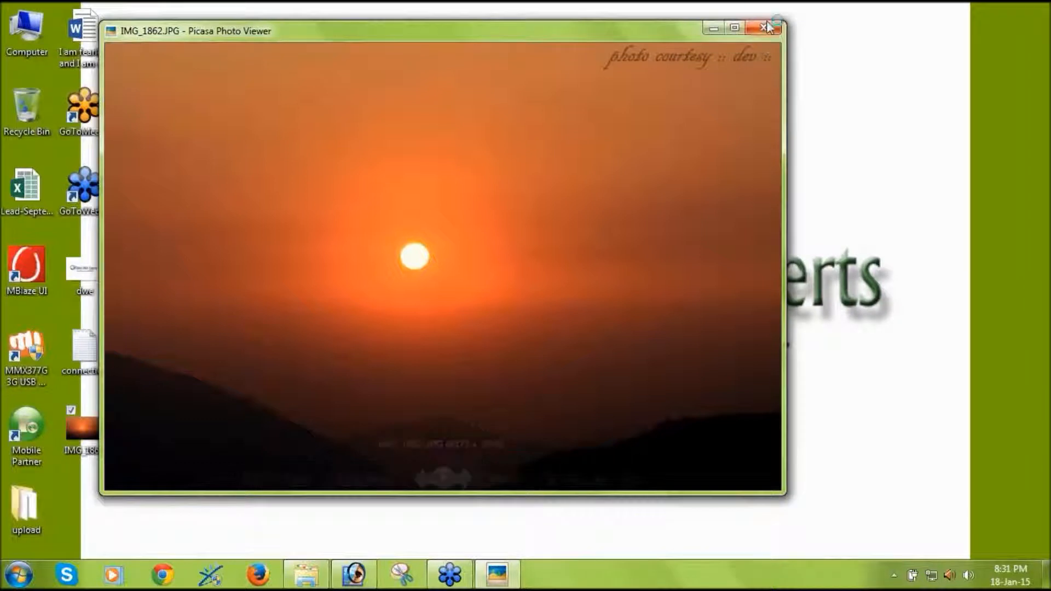
Step: Close the photo preview and check the file size of IMG_1862 in its properties
{"action": "left_click", "coordinate": [764, 27]}
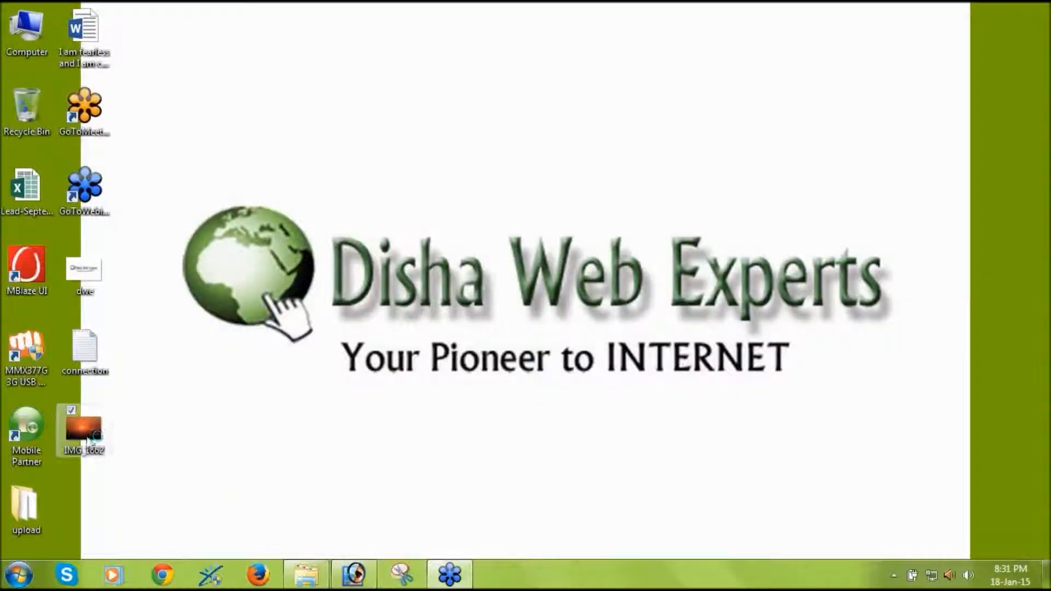
{"action": "left_click", "coordinate": [96, 435]}
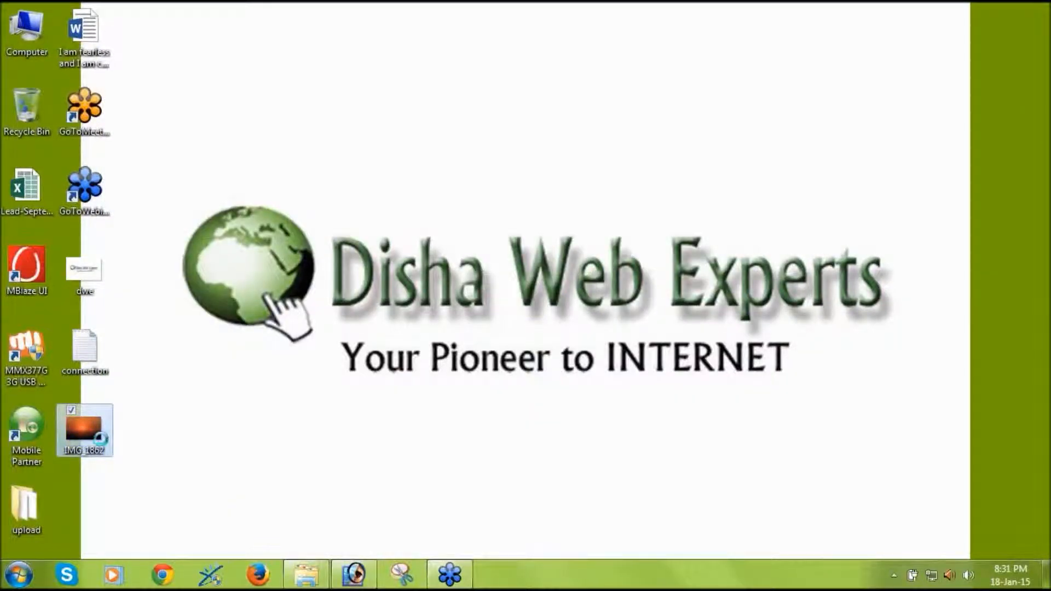
{"action": "right_click", "coordinate": [88, 435]}
{"action": "left_click", "coordinate": [131, 548]}
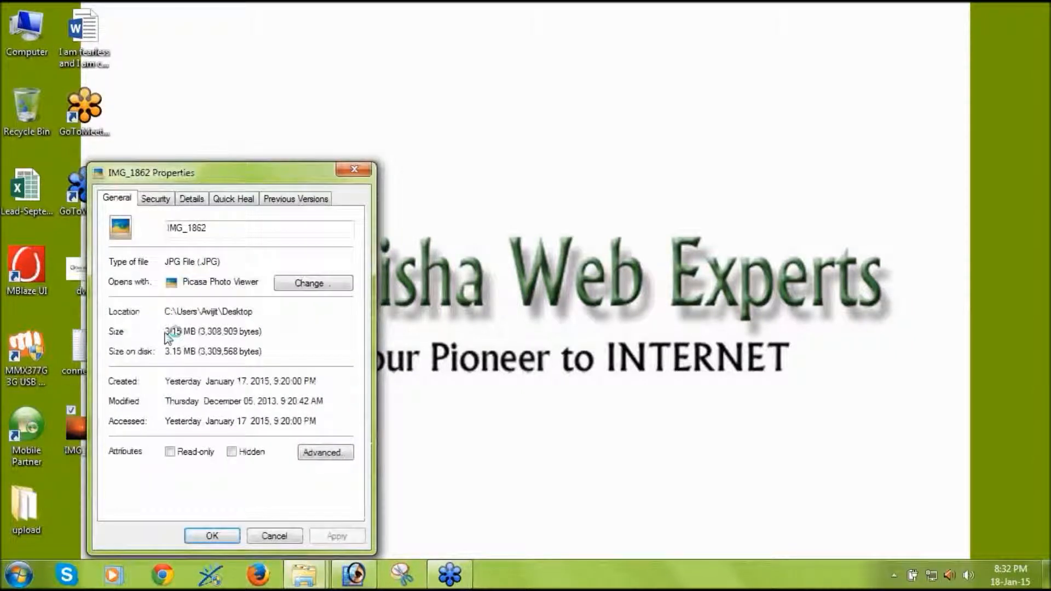
{"action": "left_click_drag", "start_coordinate": [195, 333], "coordinate": [164, 333]}
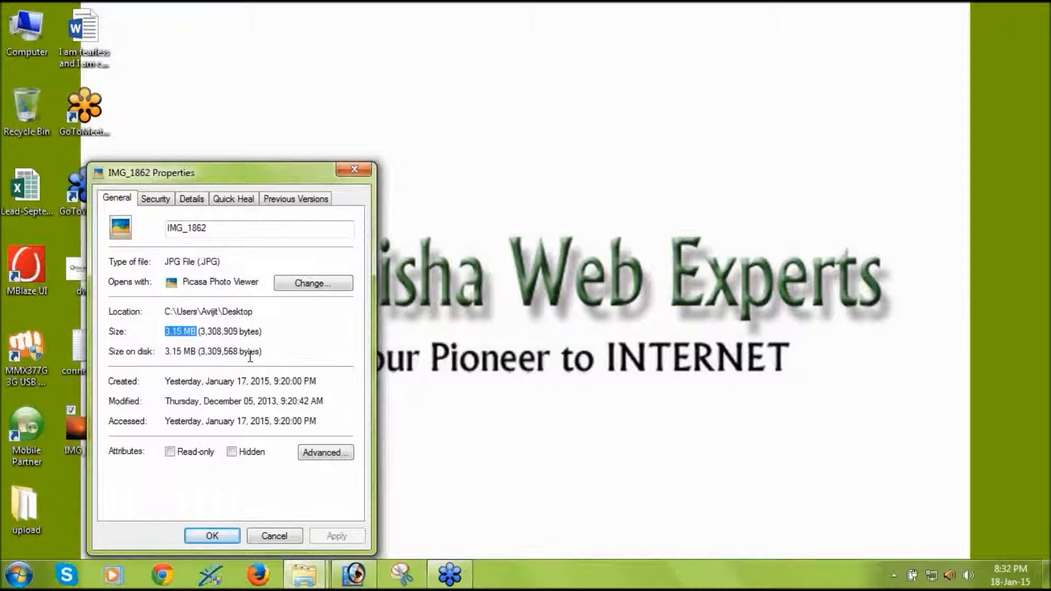
{"action": "left_click", "coordinate": [191, 328]}
{"action": "left_click", "coordinate": [353, 170]}
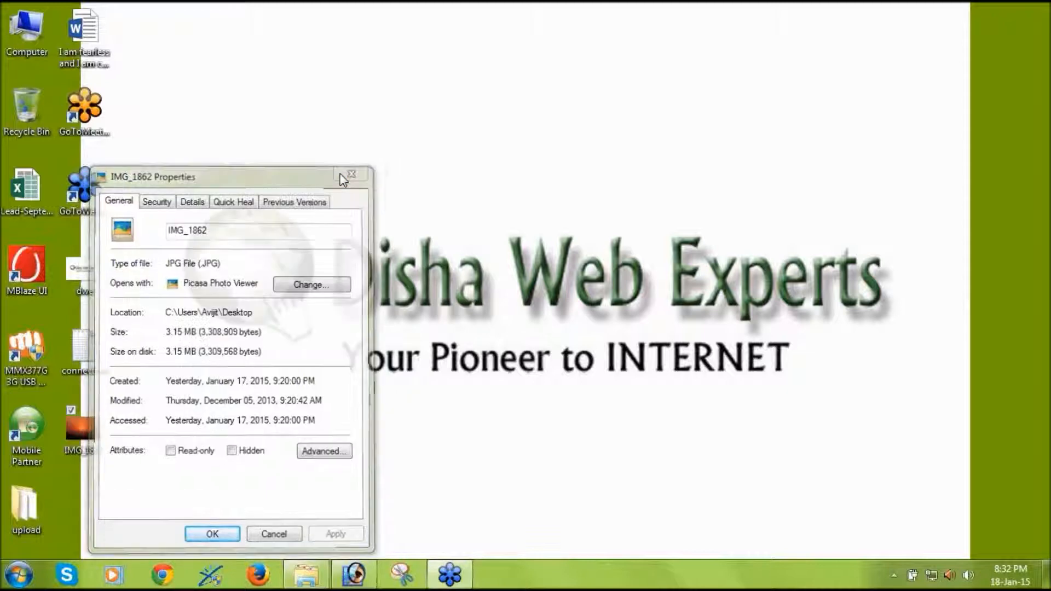
Step: Switch to Photoshop and close the open IMG_1862.JPG and Untitled-1 documents without saving changes
{"action": "left_click", "coordinate": [354, 577]}
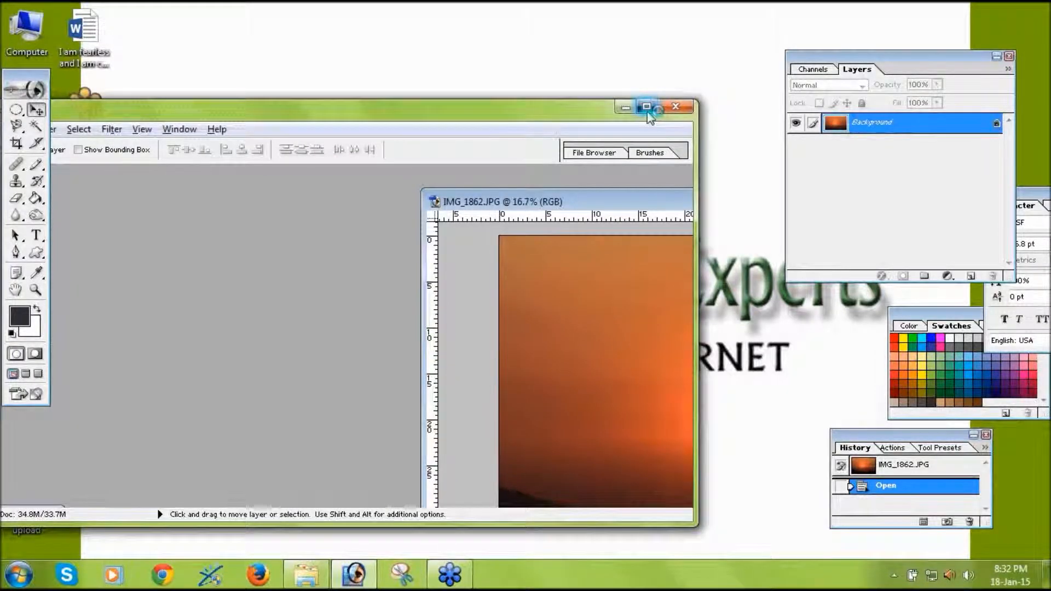
{"action": "left_click", "coordinate": [646, 107]}
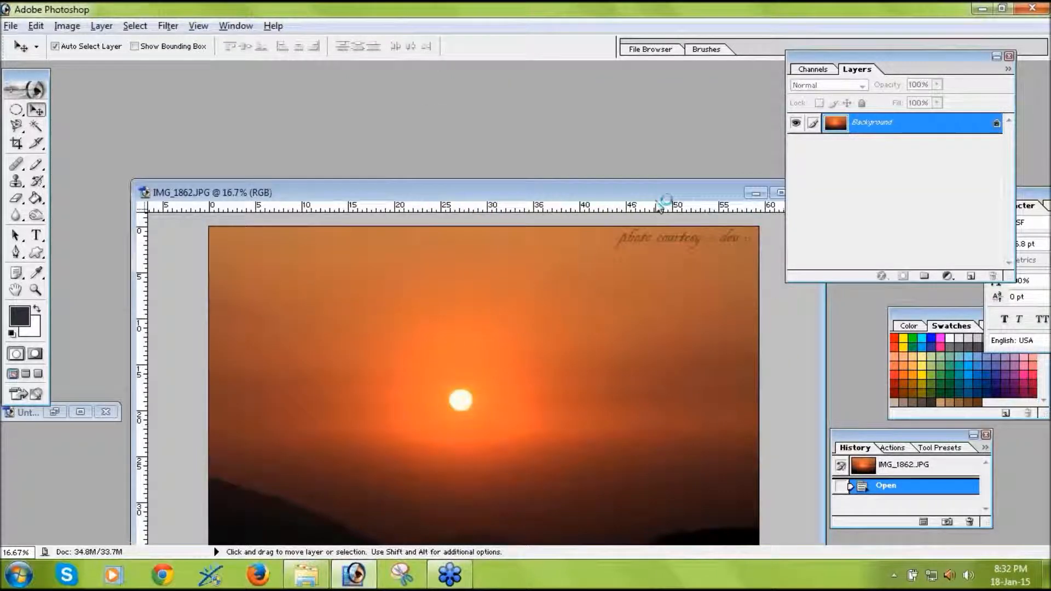
{"action": "left_click_drag", "start_coordinate": [617, 201], "coordinate": [484, 226]}
{"action": "left_click", "coordinate": [637, 221]}
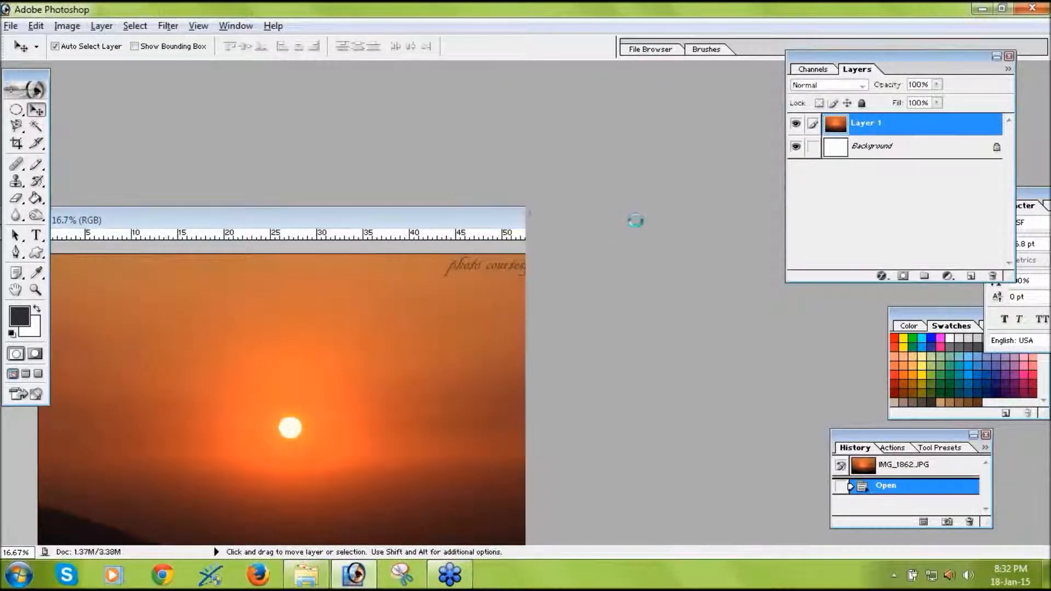
{"action": "left_click", "coordinate": [105, 412]}
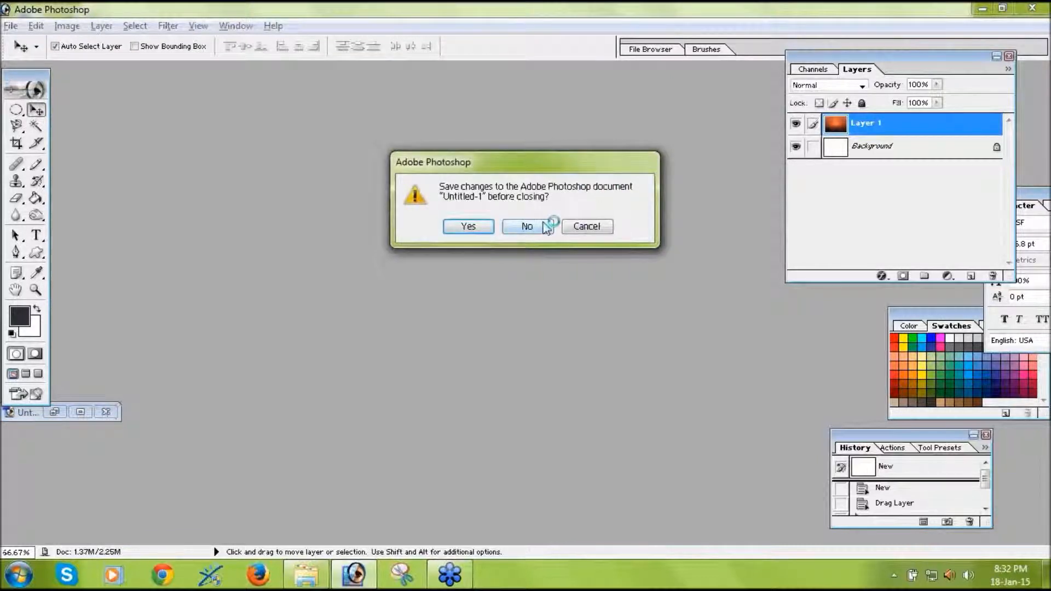
{"action": "left_click", "coordinate": [544, 227]}
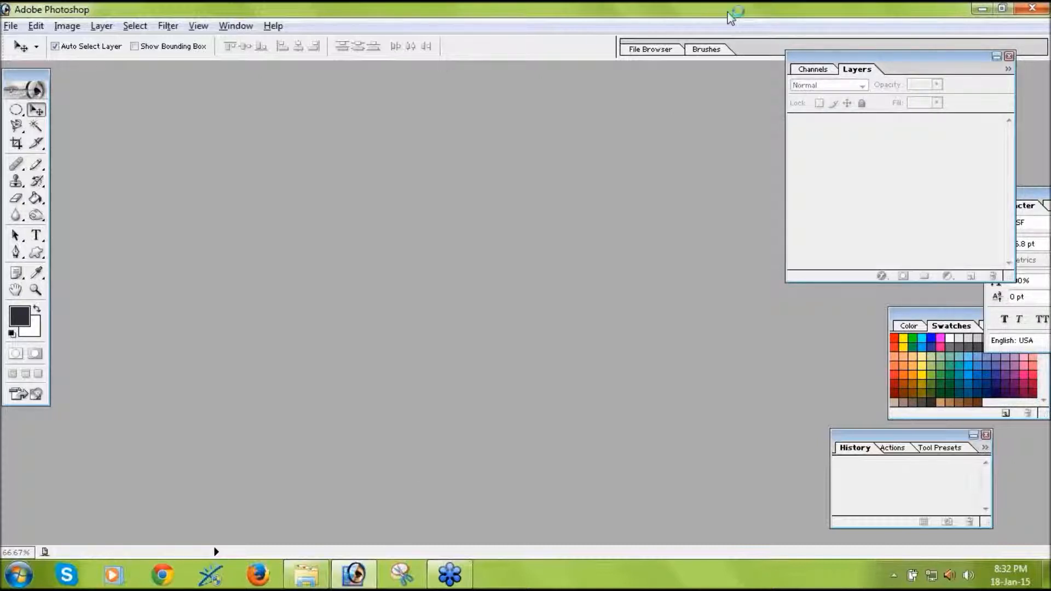
Step: Open the IMG_1862 photo from the desktop in Photoshop and enlarge its document window around the image
{"action": "left_click_drag", "start_coordinate": [730, 15], "coordinate": [644, 105]}
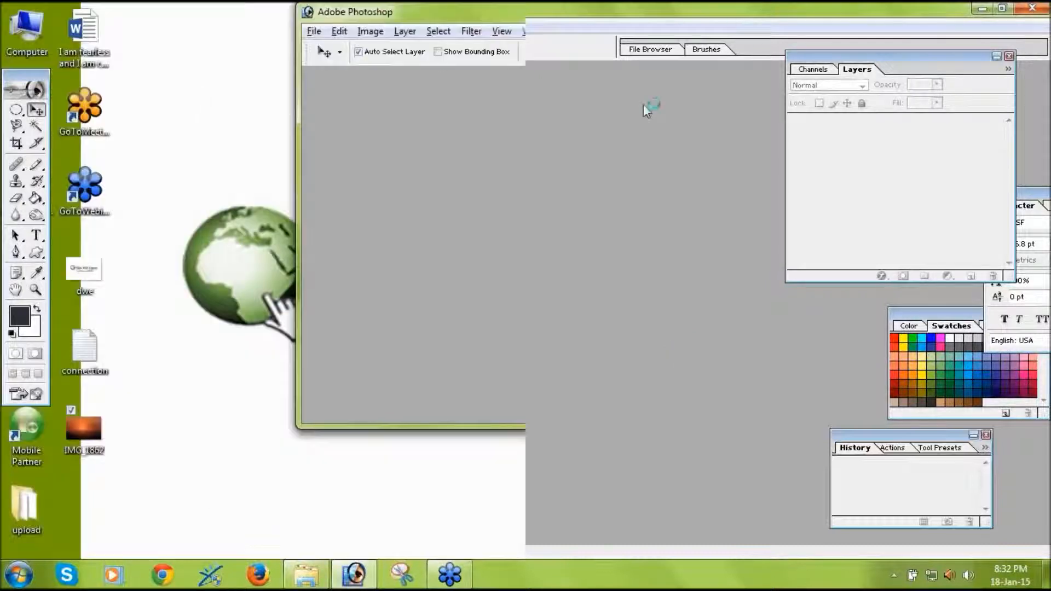
{"action": "left_click_drag", "start_coordinate": [67, 456], "coordinate": [349, 341]}
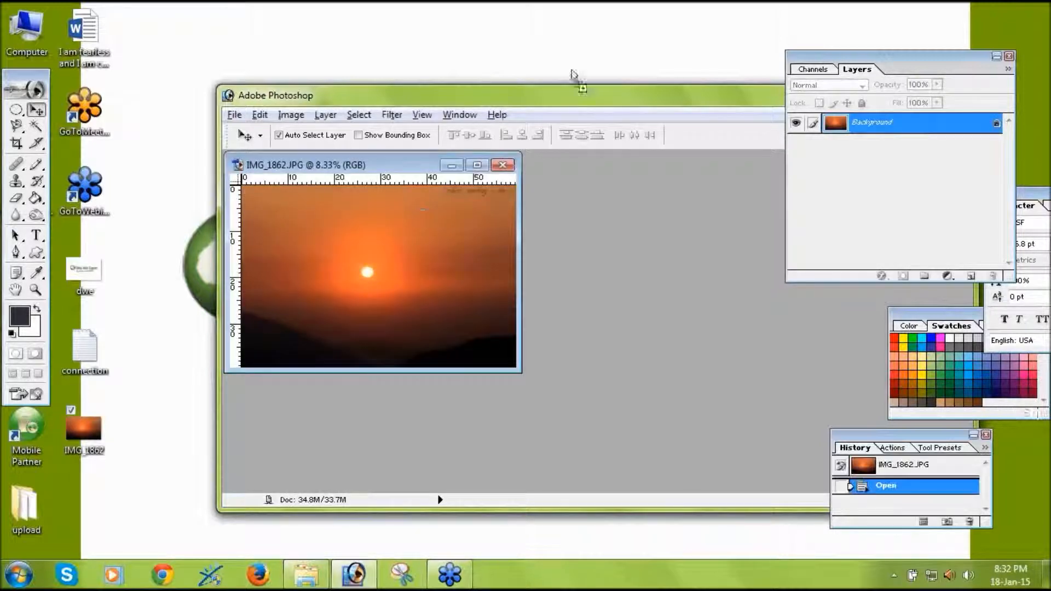
{"action": "left_click_drag", "start_coordinate": [576, 103], "coordinate": [342, 118]}
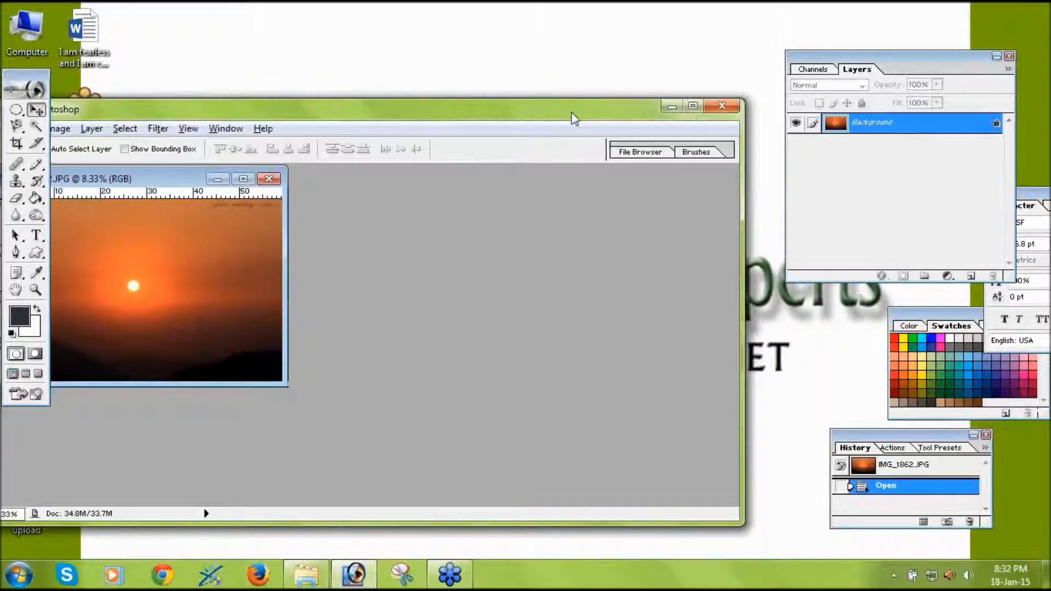
{"action": "left_click", "coordinate": [691, 105]}
{"action": "left_click_drag", "start_coordinate": [145, 81], "coordinate": [361, 133]}
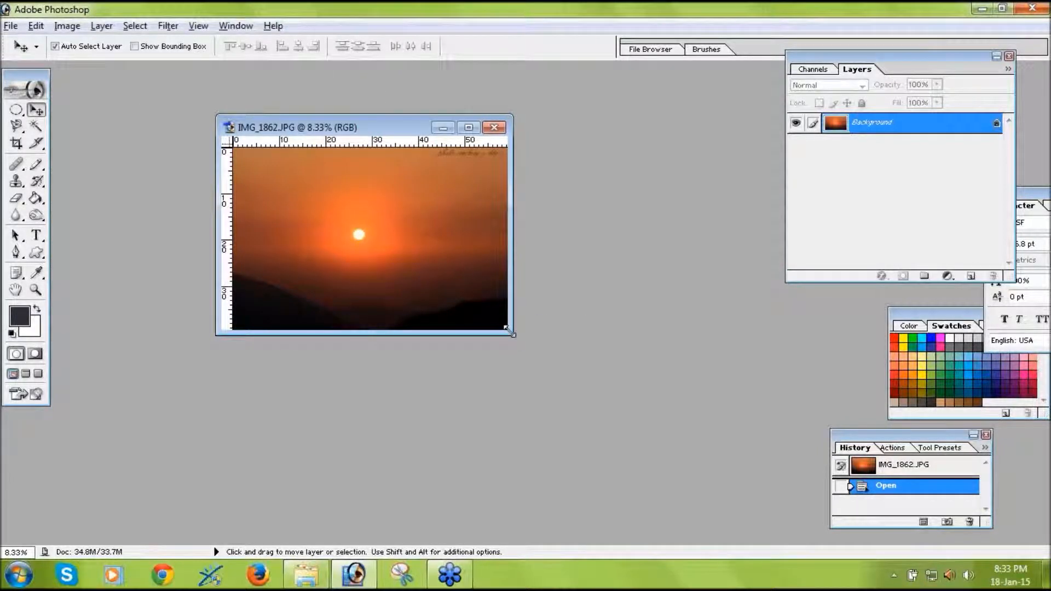
{"action": "left_click_drag", "start_coordinate": [510, 330], "coordinate": [714, 404]}
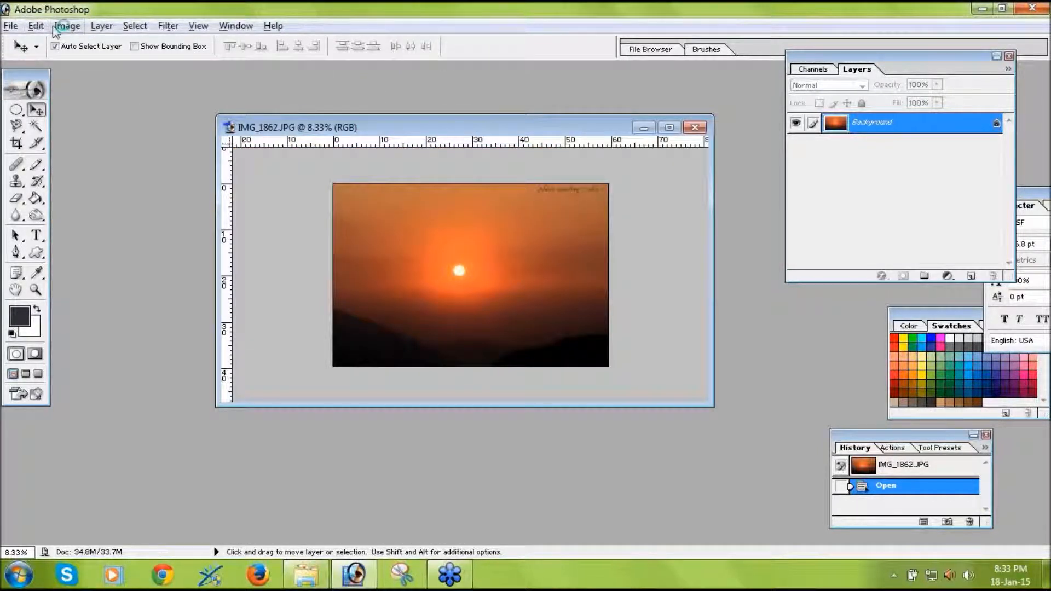
Step: Check the pixel dimensions of IMG_1862.JPG in the Image Size dialog without changing them
{"action": "left_click", "coordinate": [55, 29]}
{"action": "left_click", "coordinate": [125, 146]}
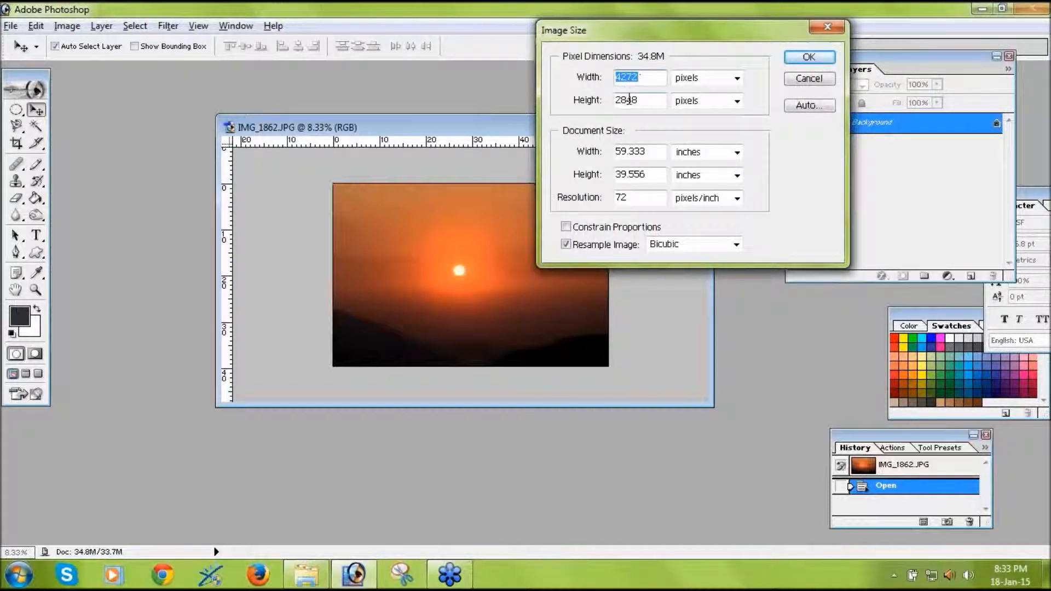
{"action": "left_click_drag", "start_coordinate": [727, 31], "coordinate": [482, 84]}
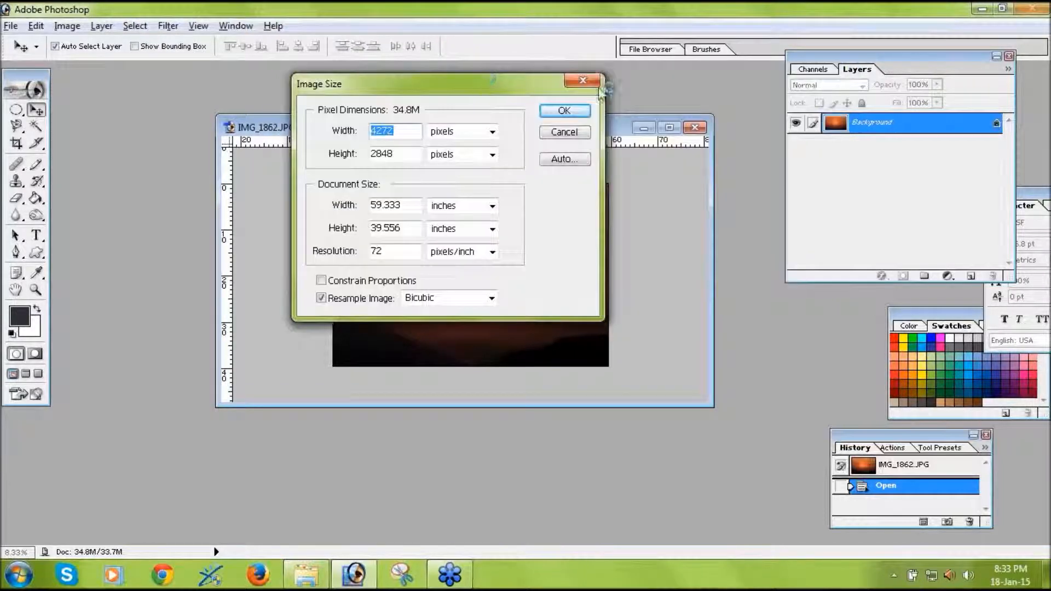
{"action": "left_click", "coordinate": [583, 81]}
Step: Create a new 800 x 600 pixel RGB document at 80 pixels/inch with white contents, and enlarge its window beyond the canvas
{"action": "left_click_drag", "start_coordinate": [520, 132], "coordinate": [666, 88]}
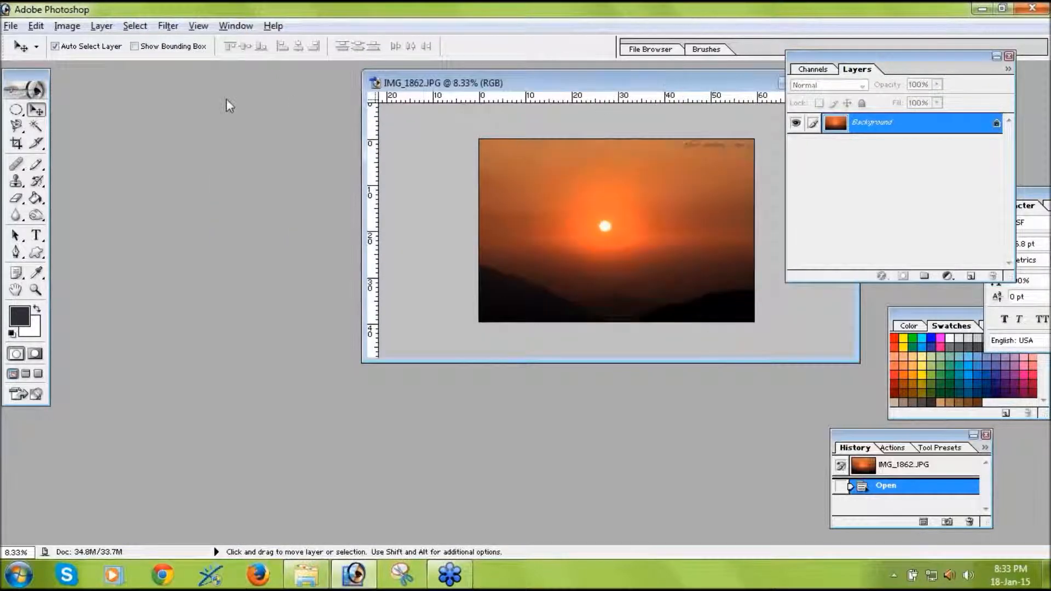
{"action": "left_click", "coordinate": [10, 26]}
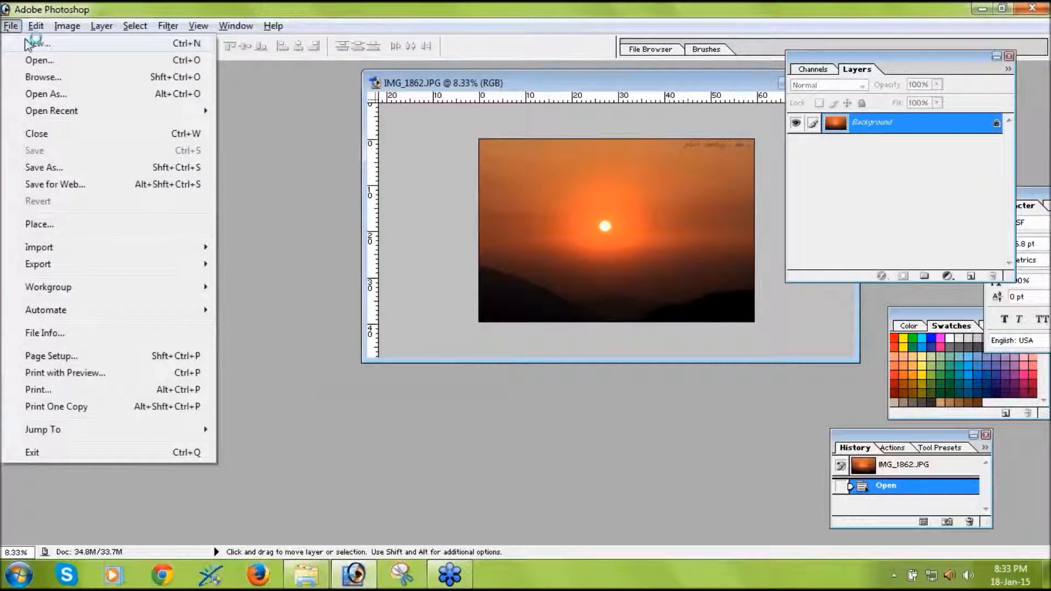
{"action": "left_click", "coordinate": [26, 44]}
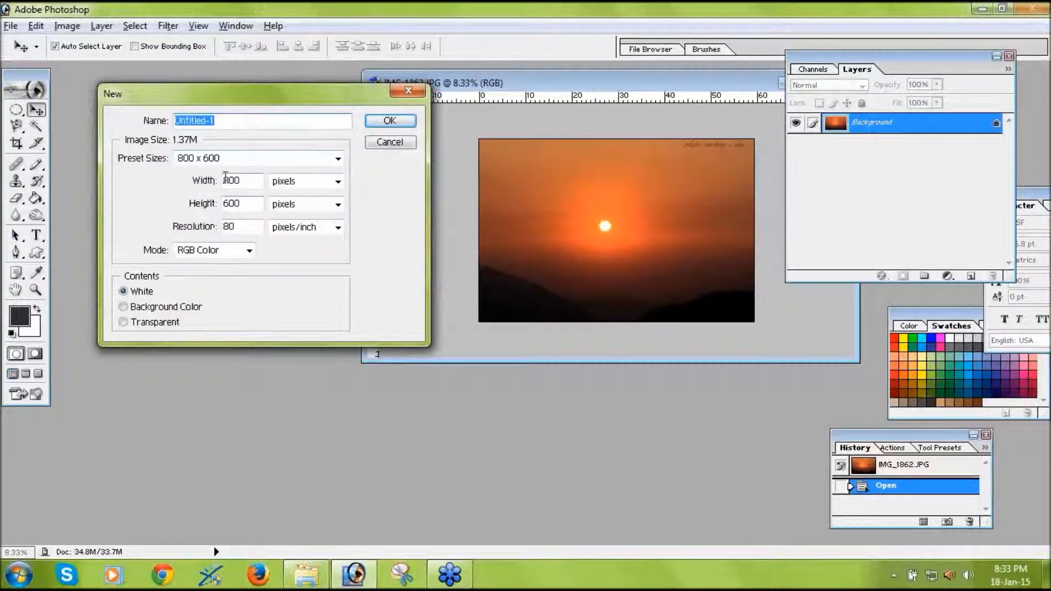
{"action": "left_click", "coordinate": [226, 181]}
{"action": "left_click", "coordinate": [230, 202]}
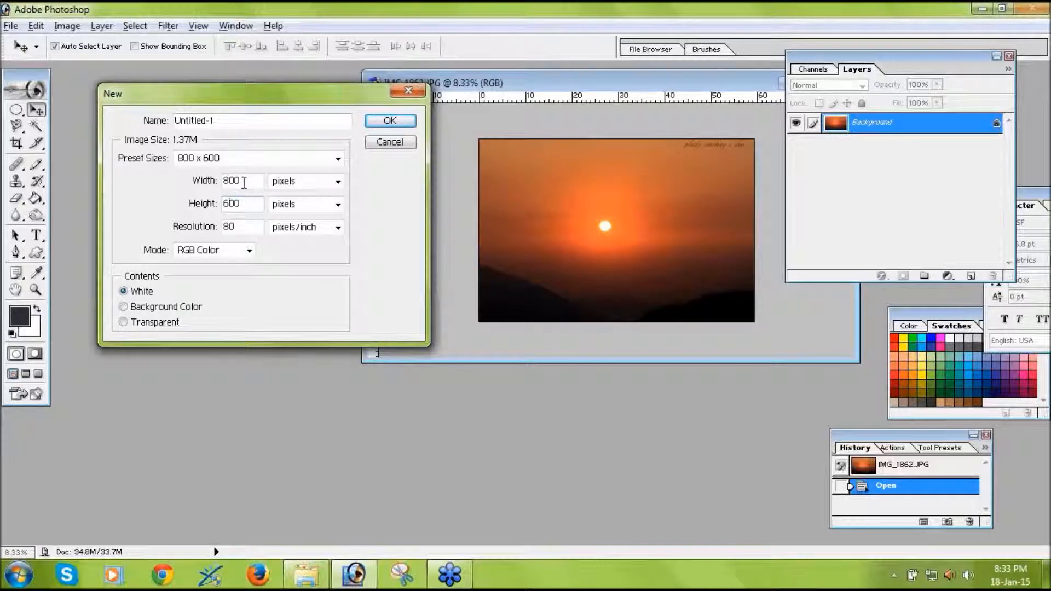
{"action": "left_click", "coordinate": [390, 121]}
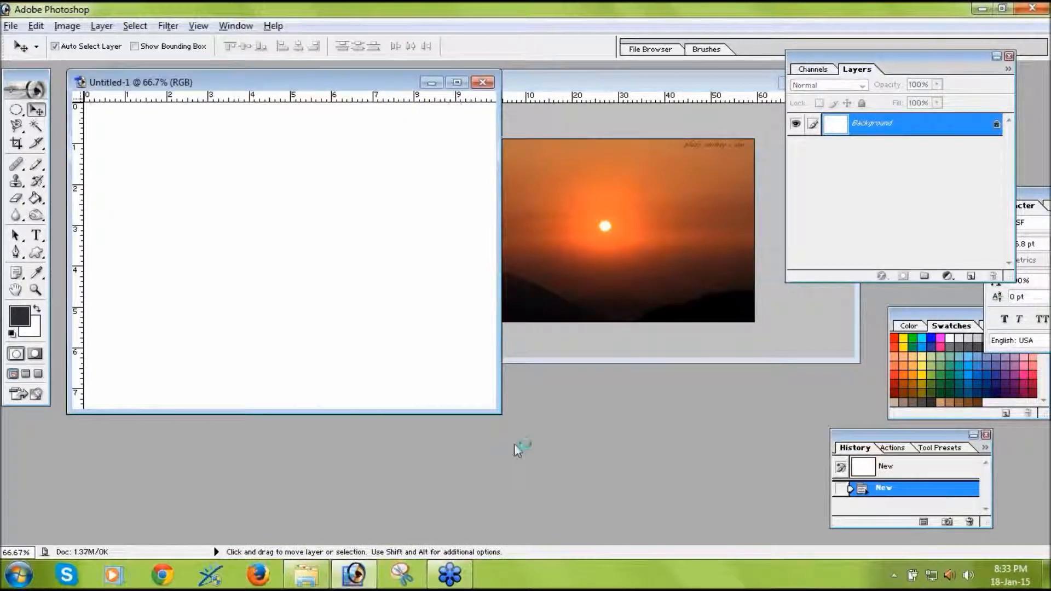
{"action": "left_click_drag", "start_coordinate": [495, 407], "coordinate": [555, 457]}
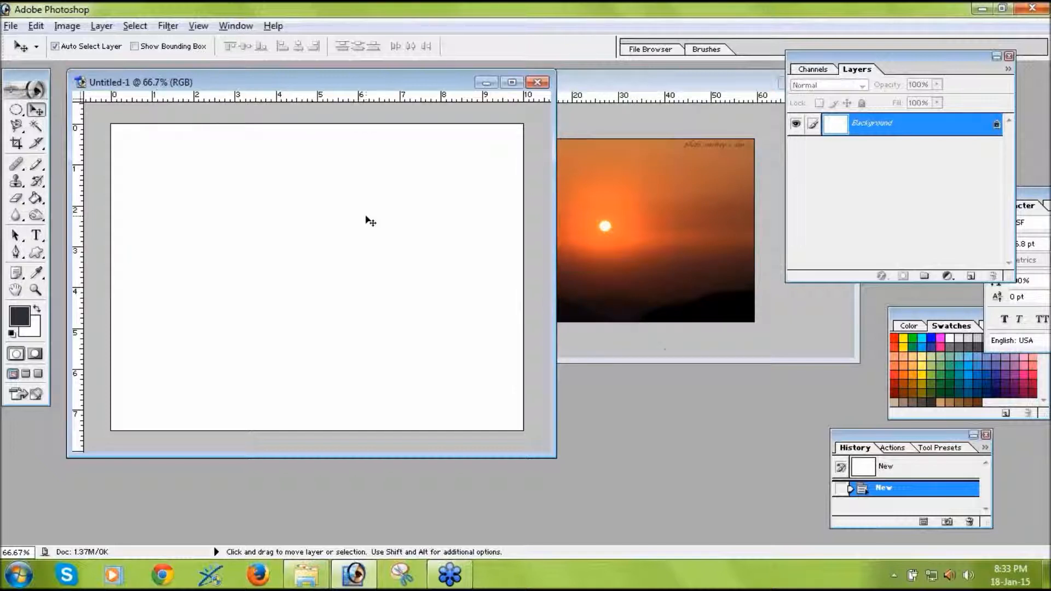
Step: Copy the sunset photo from IMG_1862.JPG into the Untitled-1 document as a new layer, and enlarge that document's window
{"action": "left_click", "coordinate": [650, 360]}
{"action": "left_click_drag", "start_coordinate": [650, 359], "coordinate": [739, 403]}
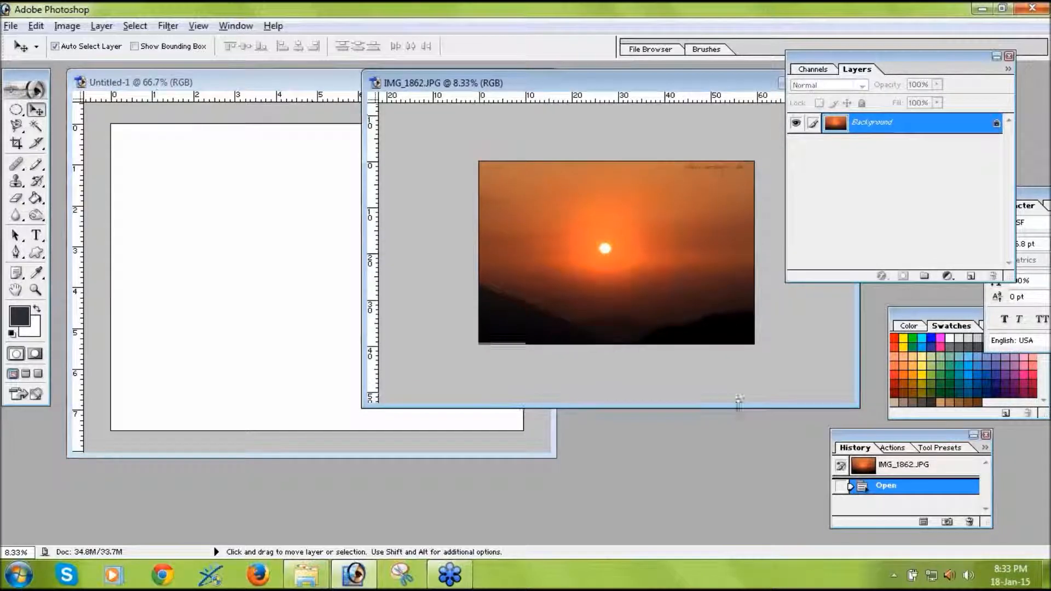
{"action": "left_click_drag", "start_coordinate": [528, 87], "coordinate": [690, 92]}
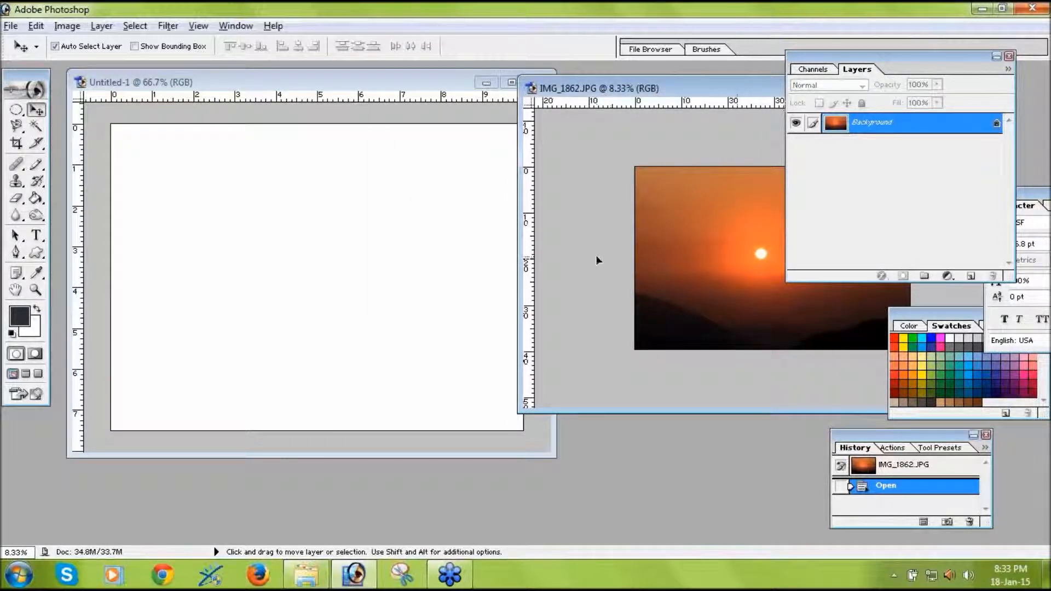
{"action": "left_click_drag", "start_coordinate": [555, 258], "coordinate": [433, 255]}
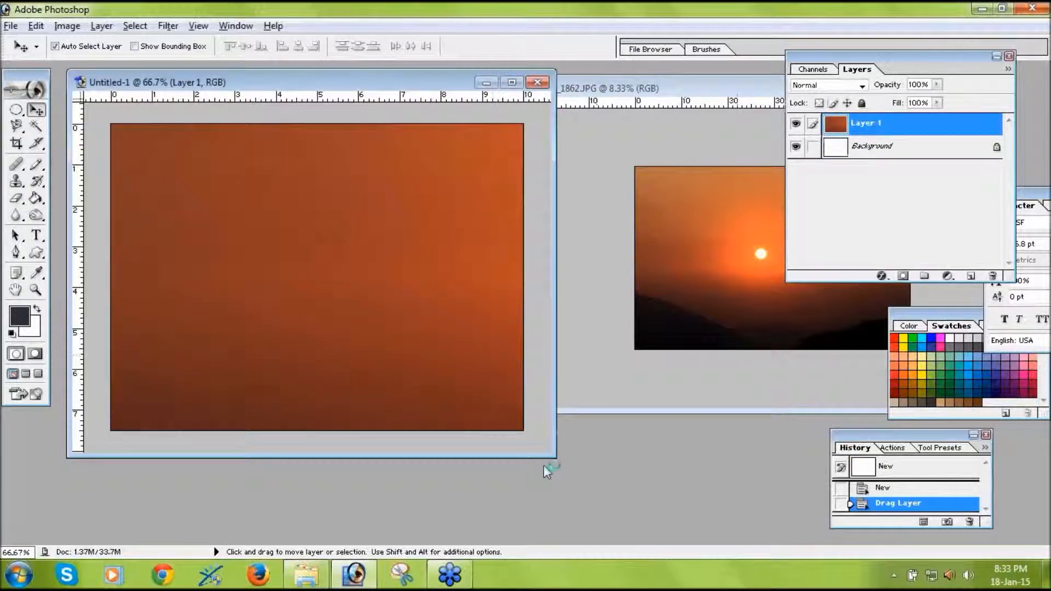
{"action": "left_click_drag", "start_coordinate": [550, 453], "coordinate": [675, 508]}
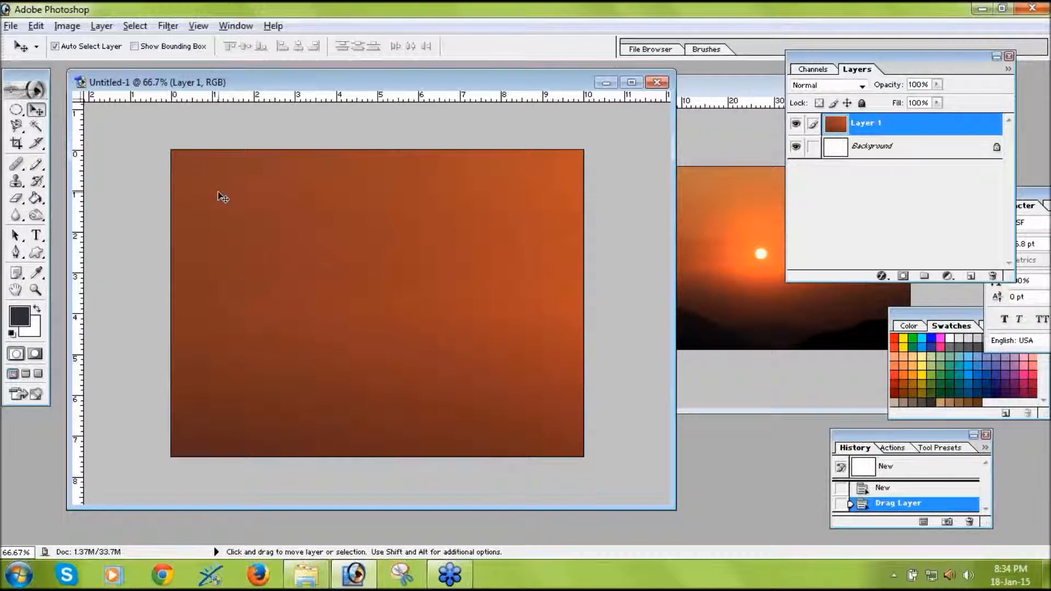
Step: Move the photo layer until its upper-left corner sits slightly inside the canvas's upper-left corner
{"action": "left_click_drag", "start_coordinate": [203, 180], "coordinate": [319, 195]}
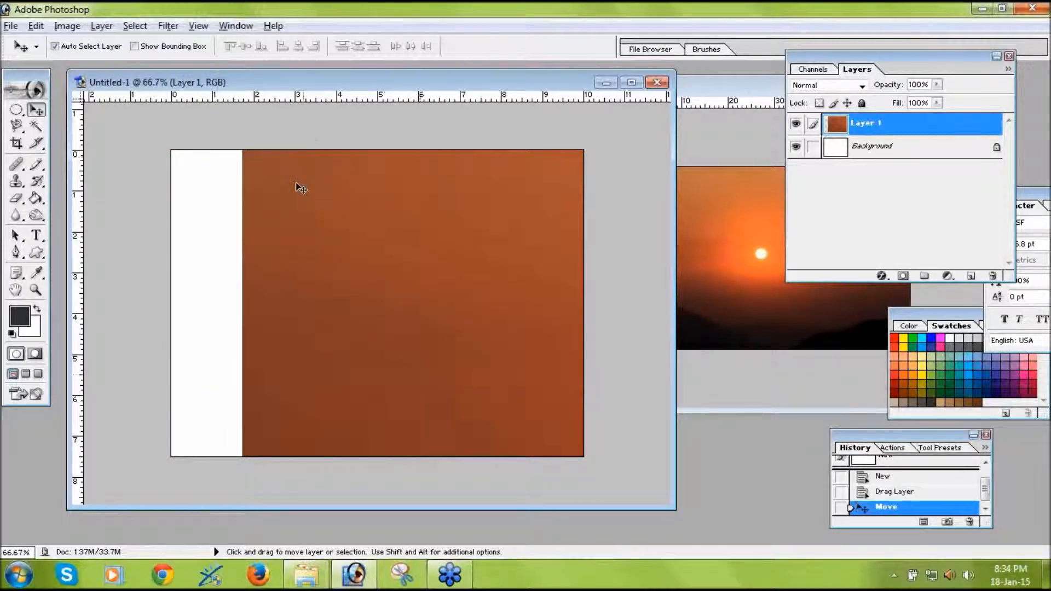
{"action": "left_click_drag", "start_coordinate": [295, 241], "coordinate": [305, 319]}
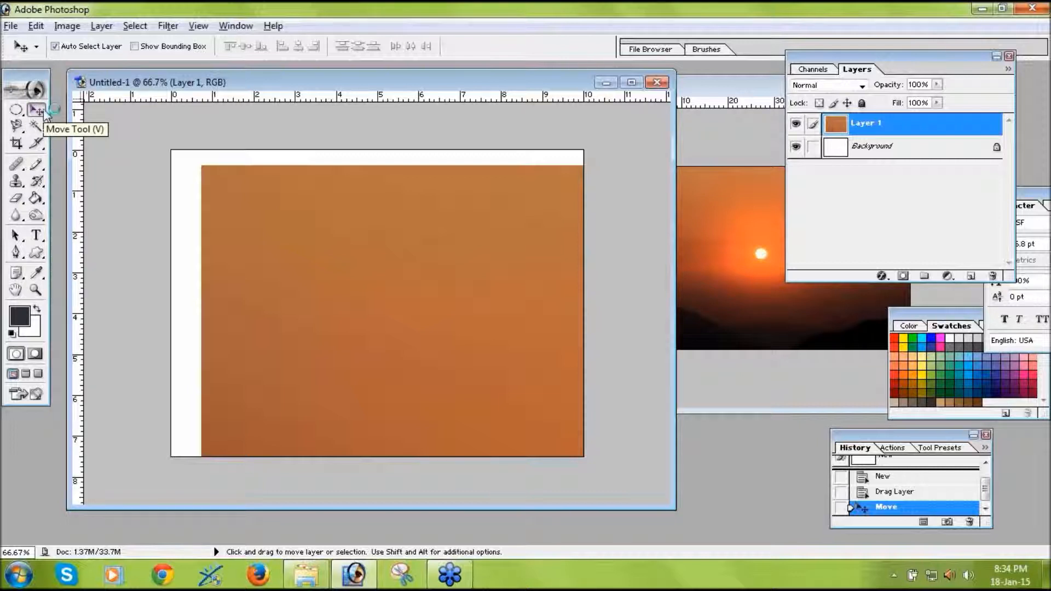
{"action": "left_click_drag", "start_coordinate": [267, 209], "coordinate": [216, 183]}
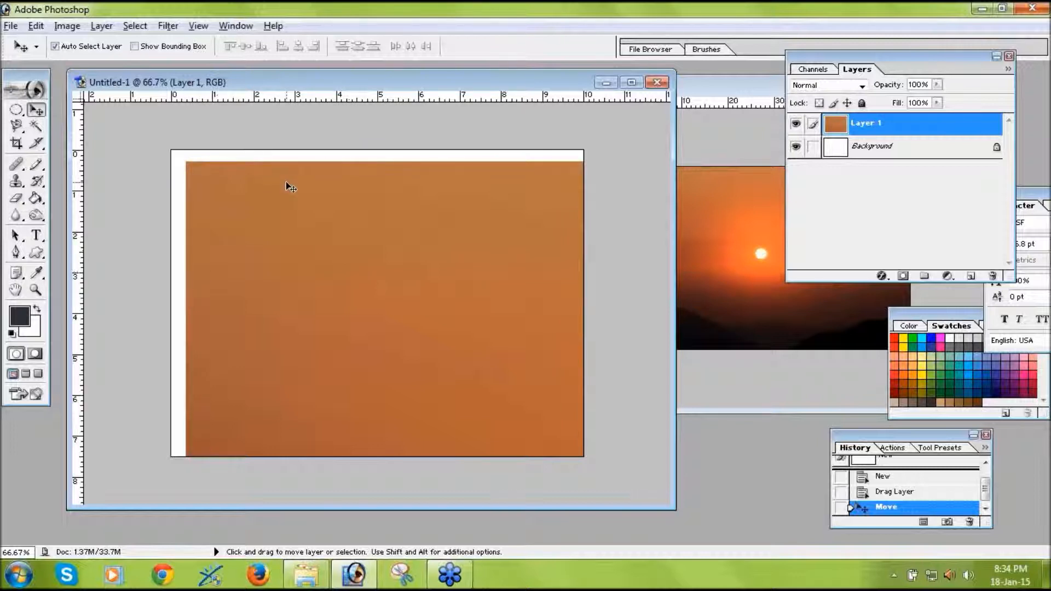
Step: Free-transform the photo layer, scaling it proportionally to about 56% and moving its corner back near the canvas's upper-left corner
{"action": "left_click", "coordinate": [136, 46]}
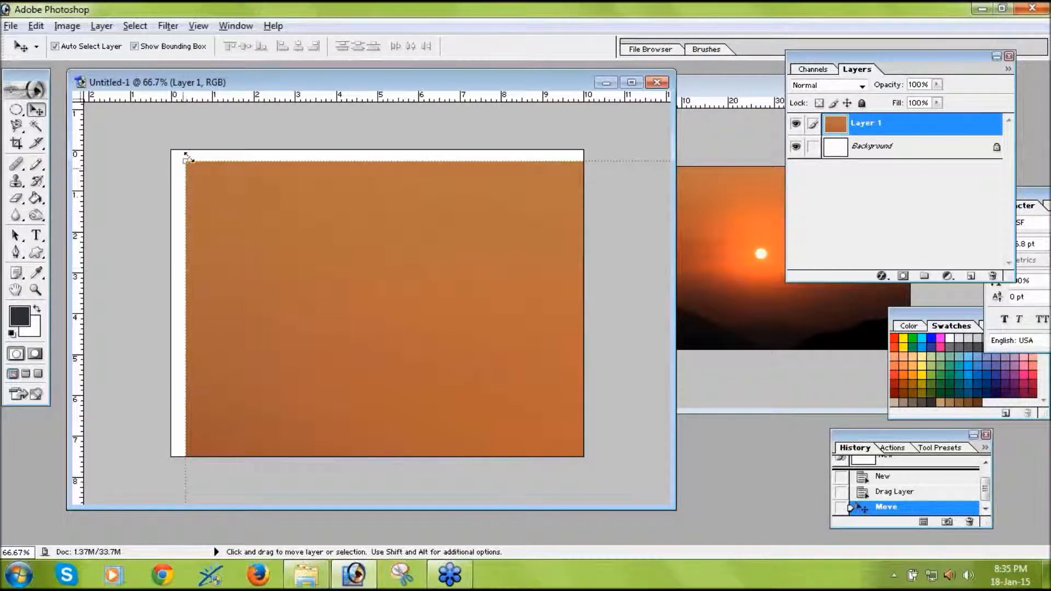
{"action": "left_click", "coordinate": [136, 46]}
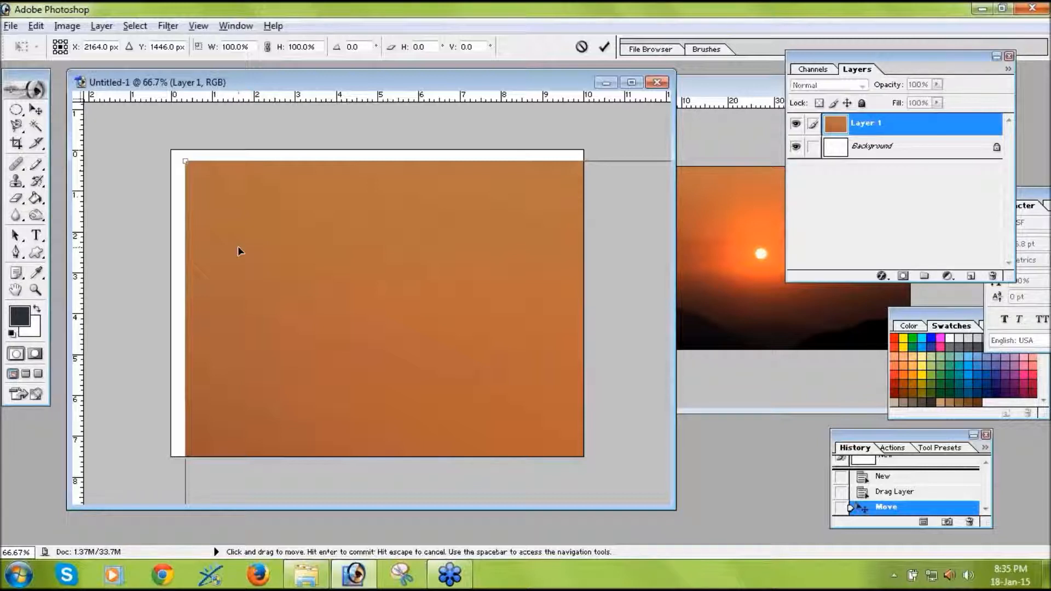
{"action": "left_click_drag", "start_coordinate": [187, 161], "coordinate": [465, 347]}
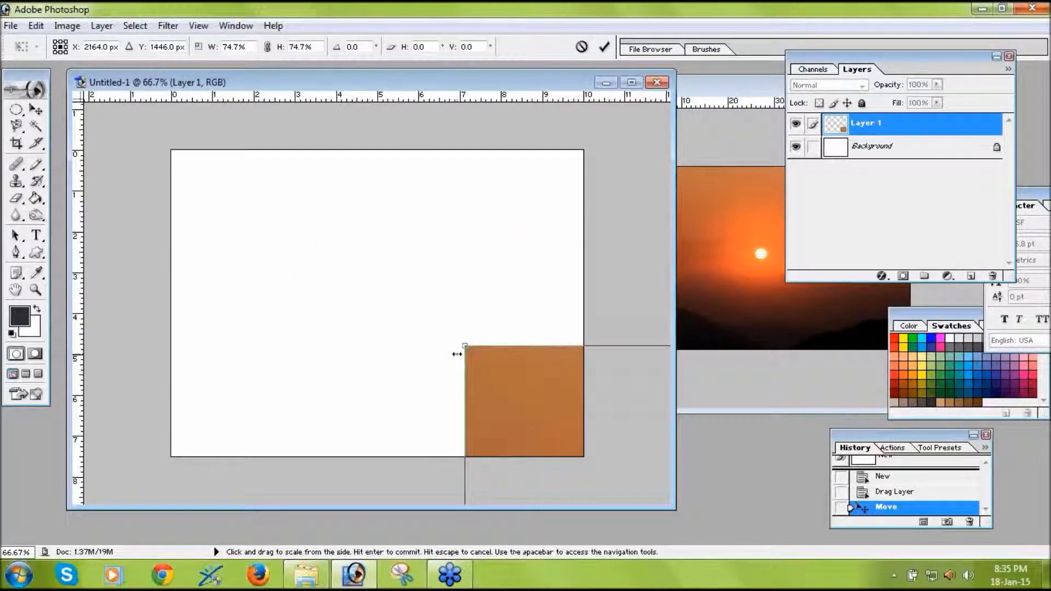
{"action": "left_click_drag", "start_coordinate": [521, 403], "coordinate": [254, 235]}
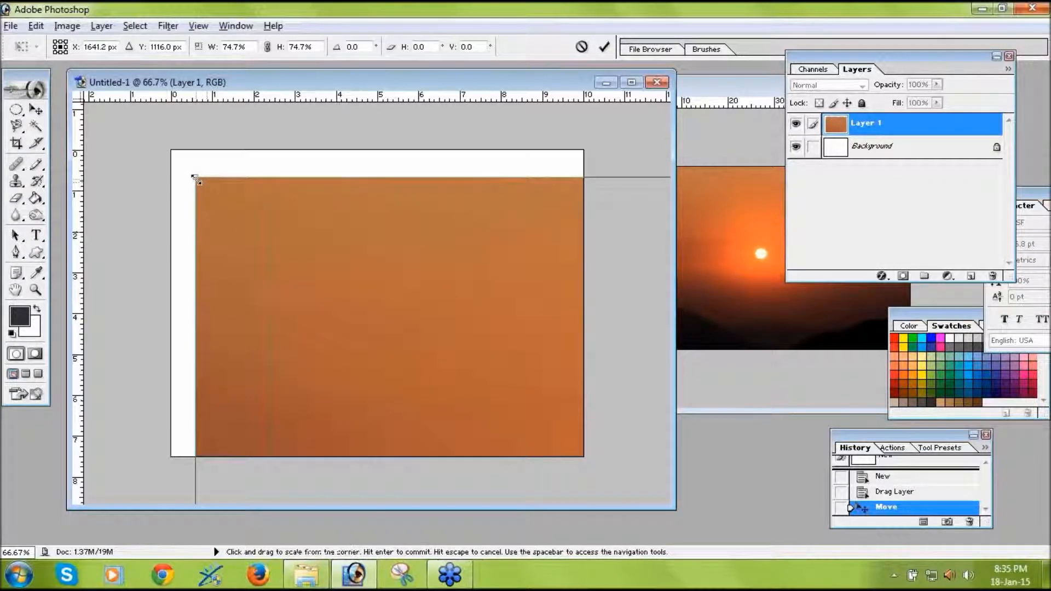
{"action": "left_click_drag", "start_coordinate": [196, 180], "coordinate": [427, 282]}
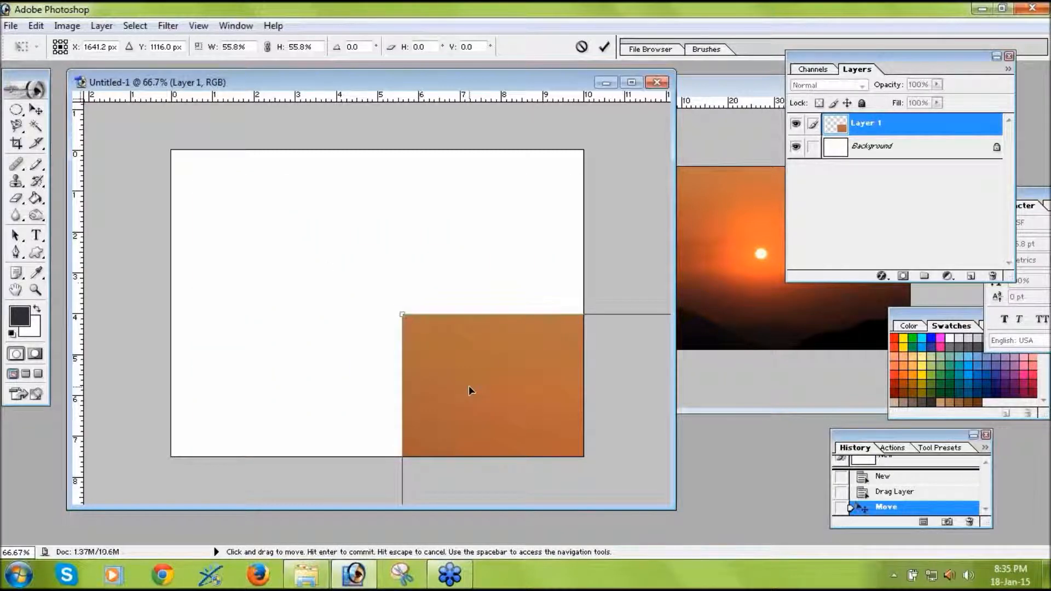
{"action": "left_click_drag", "start_coordinate": [290, 218], "coordinate": [282, 240]}
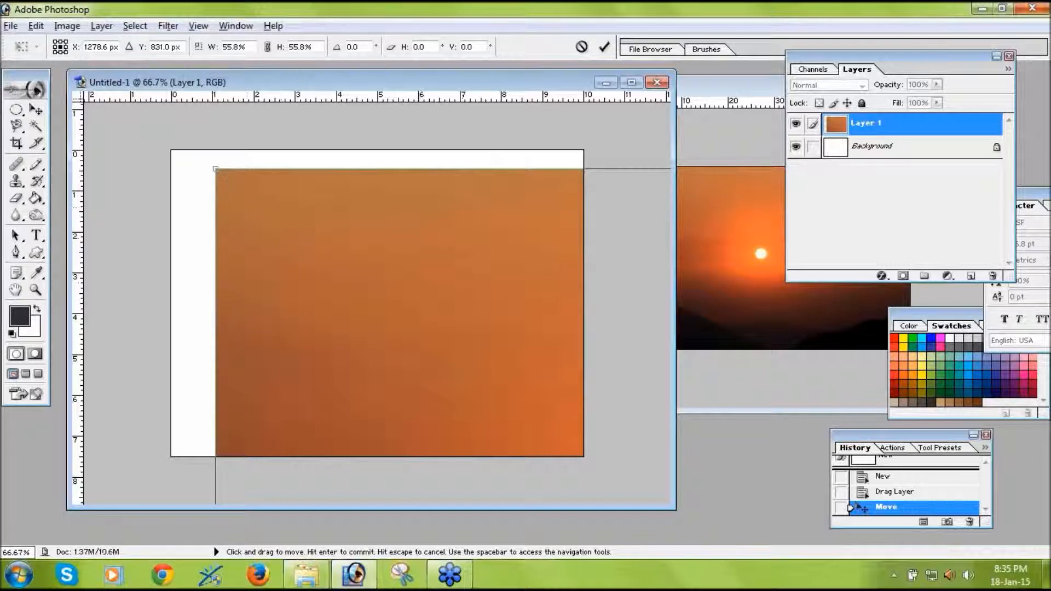
Step: Scale the photo layer proportionally down to about 23% and move it so the sunset covers the whole canvas
{"action": "left_click_drag", "start_coordinate": [215, 169], "coordinate": [449, 324]}
{"action": "left_click_drag", "start_coordinate": [515, 417], "coordinate": [314, 274]}
{"action": "left_click_drag", "start_coordinate": [253, 188], "coordinate": [336, 254]}
{"action": "left_click_drag", "start_coordinate": [406, 345], "coordinate": [265, 229]}
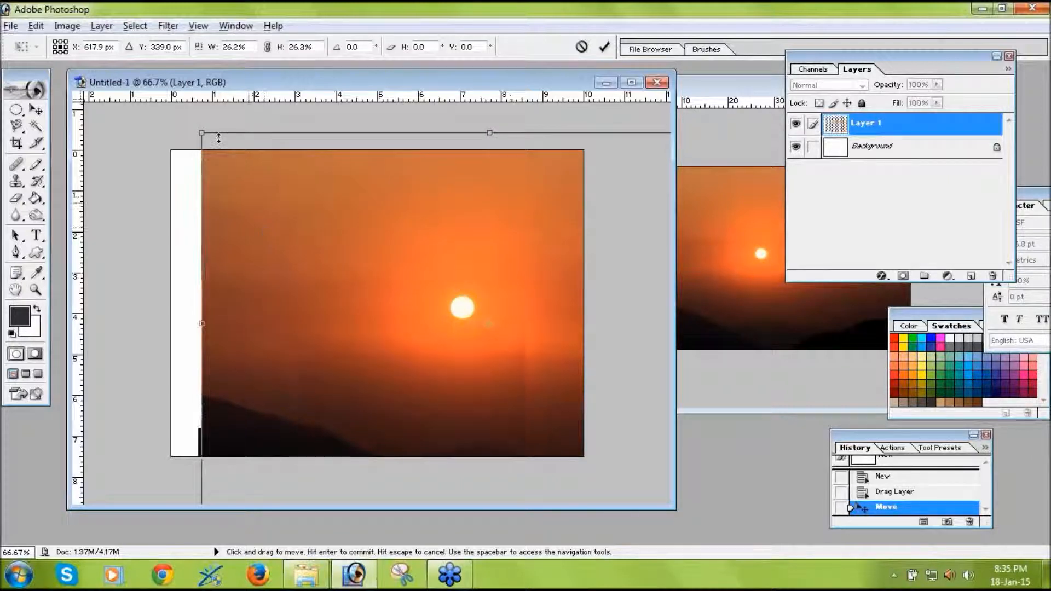
{"action": "left_click_drag", "start_coordinate": [201, 133], "coordinate": [229, 149]}
{"action": "left_click_drag", "start_coordinate": [263, 240], "coordinate": [172, 210]}
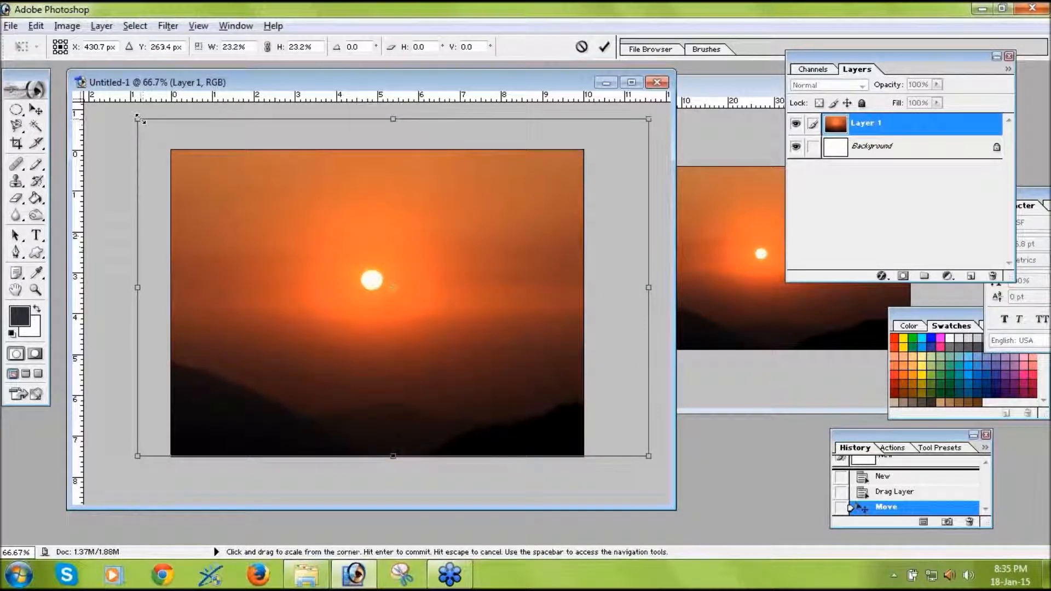
Step: Fine-tune the photo layer's scale to about 22.1%, position it to cover the canvas, and commit the transform
{"action": "left_click_drag", "start_coordinate": [137, 119], "coordinate": [156, 130]}
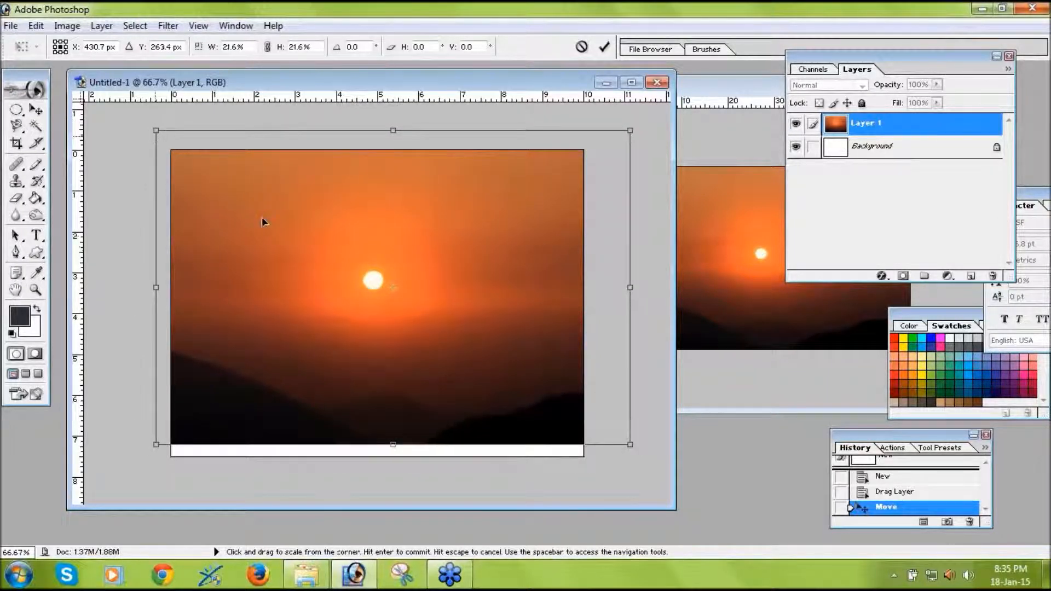
{"action": "left_click_drag", "start_coordinate": [361, 295], "coordinate": [343, 303]}
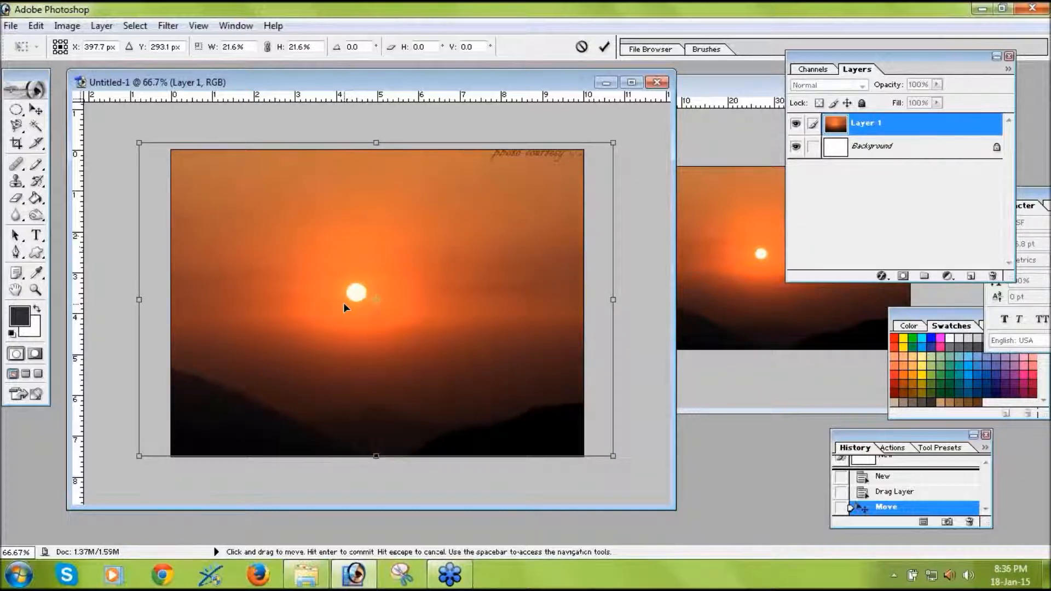
{"action": "left_click_drag", "start_coordinate": [343, 300], "coordinate": [344, 297]}
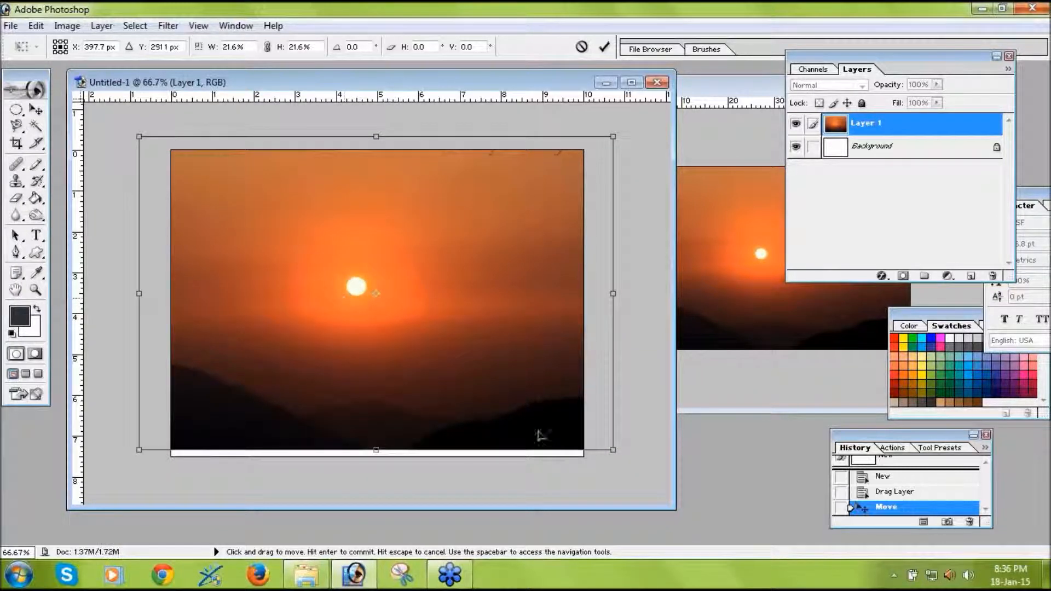
{"action": "left_click_drag", "start_coordinate": [615, 452], "coordinate": [620, 455]}
{"action": "left_click_drag", "start_coordinate": [490, 409], "coordinate": [493, 412]}
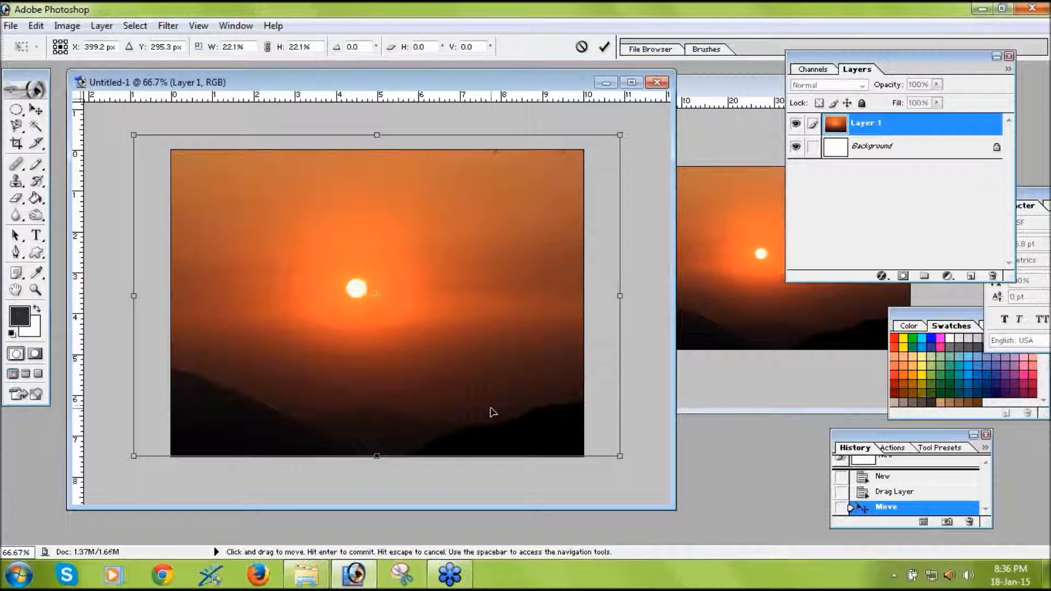
{"action": "key", "text": "Return"}
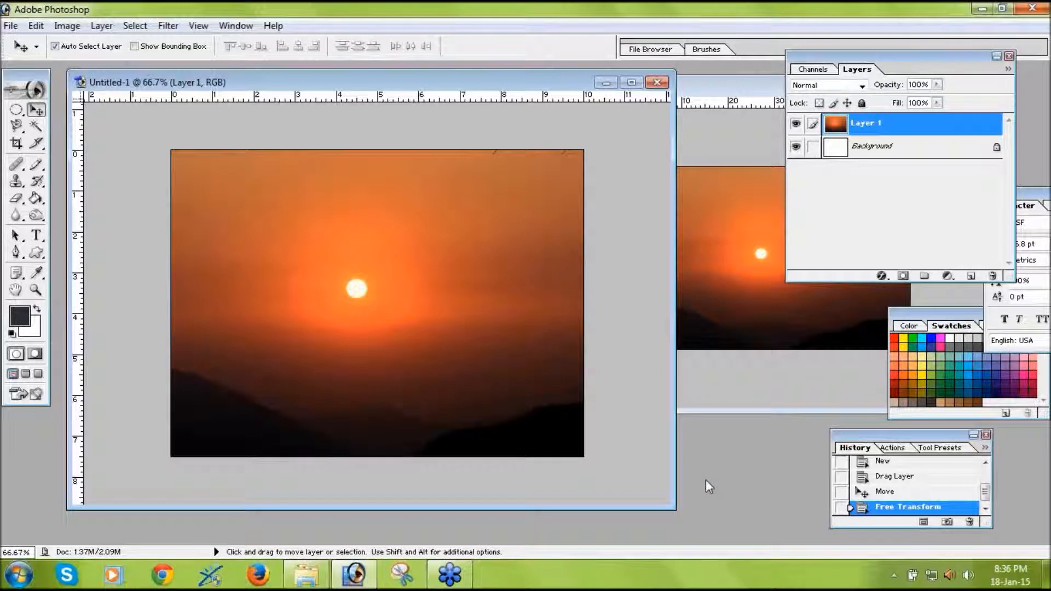
Step: Check the photo layer's transform bounds without changing them, and enlarge the Untitled-1 document window
{"action": "key", "text": "ctrl+t"}
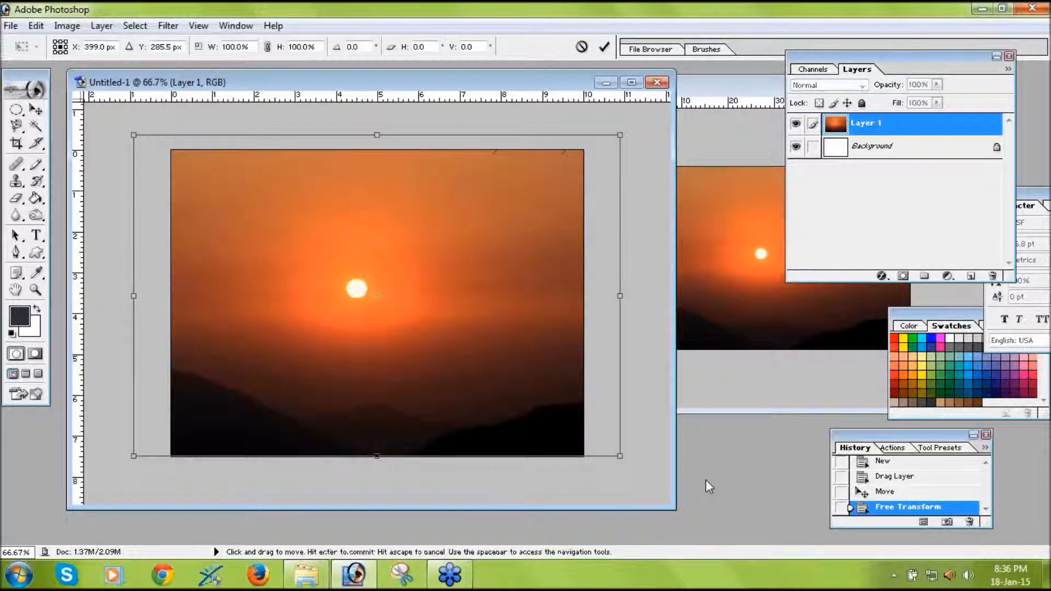
{"action": "key", "text": "Return"}
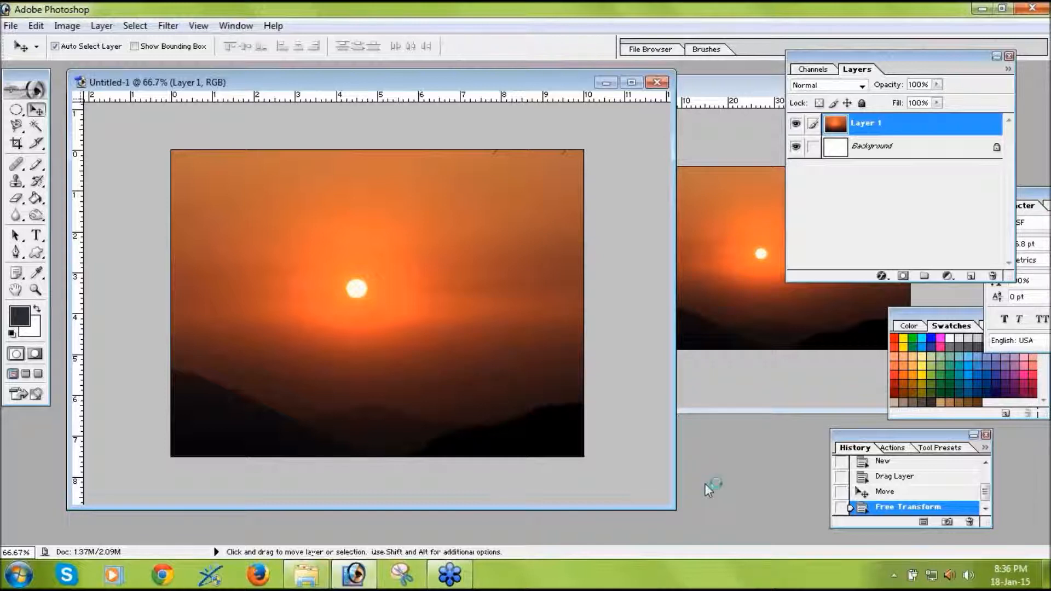
{"action": "left_click_drag", "start_coordinate": [675, 510], "coordinate": [705, 521]}
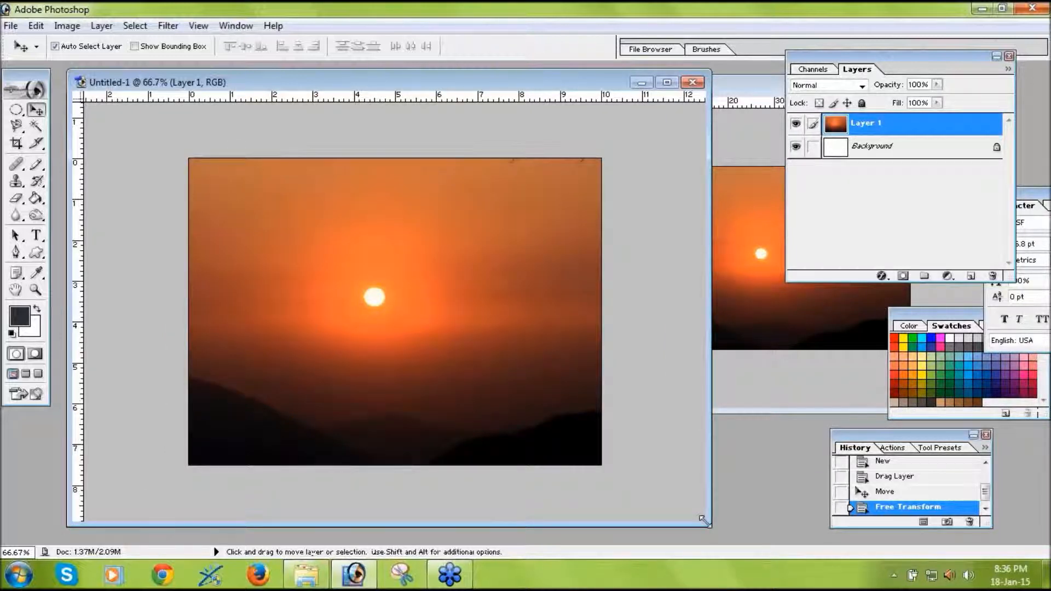
Step: Save the image for web as a JPEG High at quality 60, named small_image, on the Desktop
{"action": "left_click", "coordinate": [11, 26]}
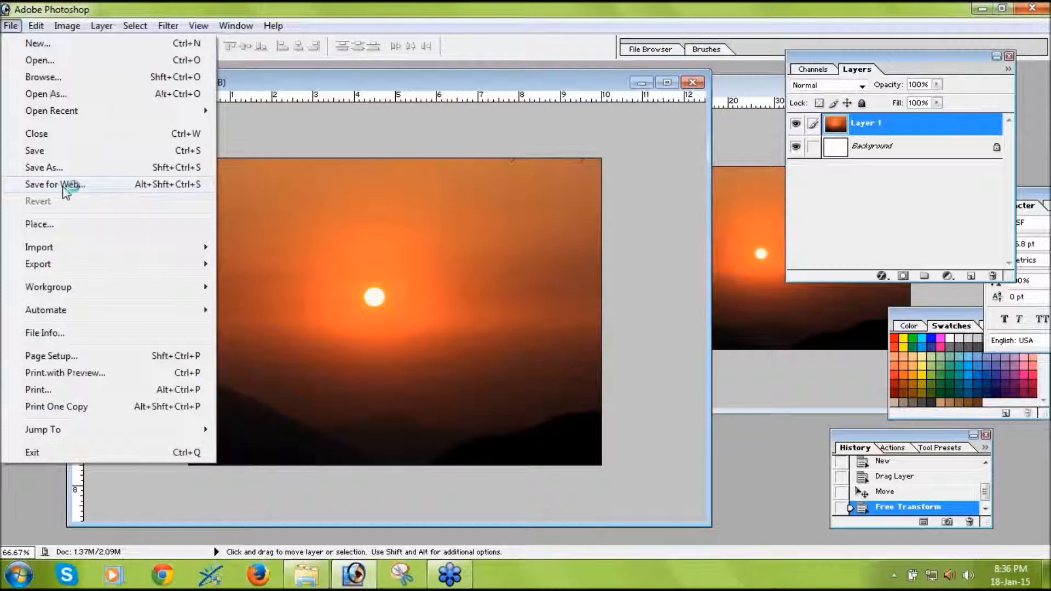
{"action": "left_click", "coordinate": [65, 185]}
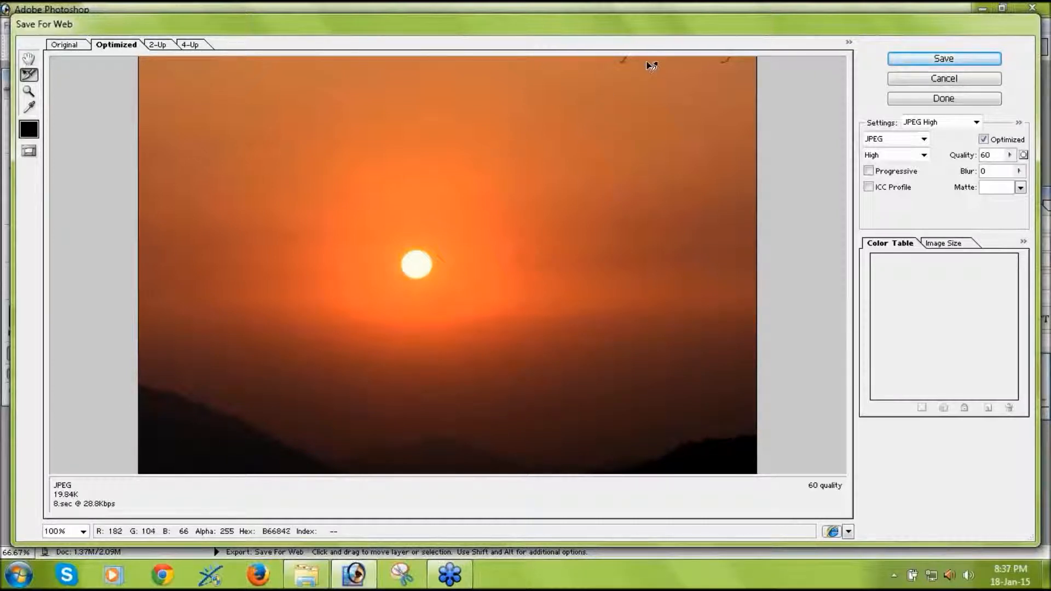
{"action": "left_click_drag", "start_coordinate": [641, 37], "coordinate": [473, 58]}
{"action": "left_click", "coordinate": [774, 80]}
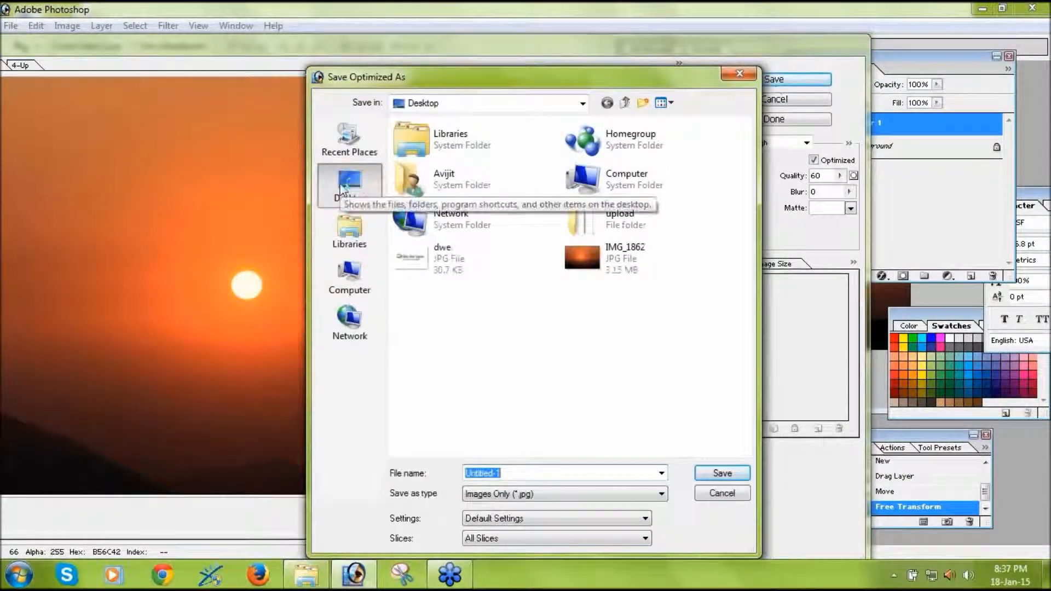
{"action": "left_click", "coordinate": [343, 191]}
{"action": "left_click", "coordinate": [519, 472]}
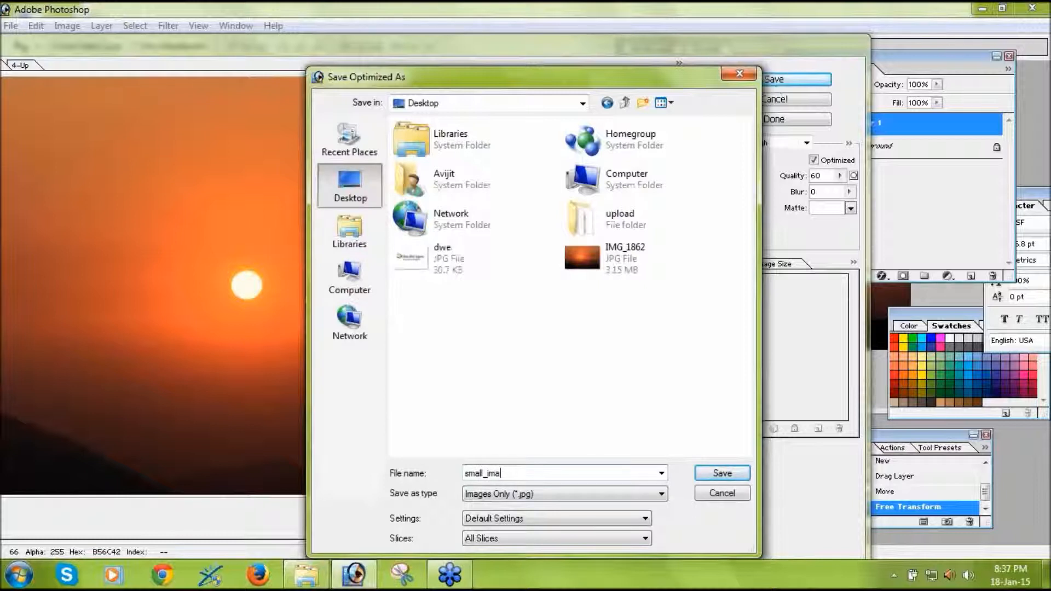
{"action": "left_click", "coordinate": [728, 473]}
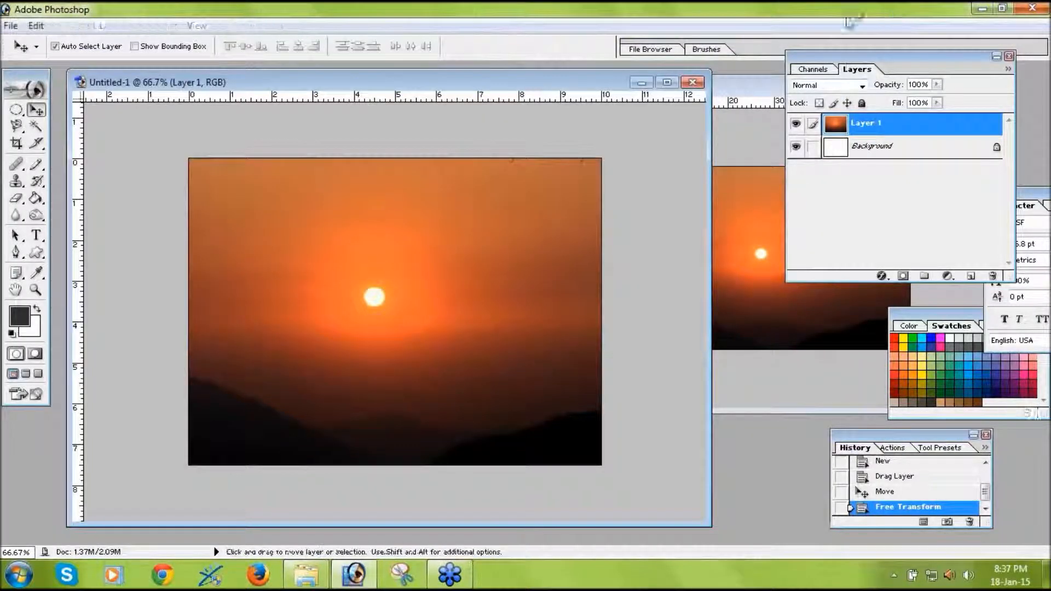
Step: Minimize Photoshop and locate the IMG_1862 and small_image files on the desktop
{"action": "left_click_drag", "start_coordinate": [702, 10], "coordinate": [510, 132]}
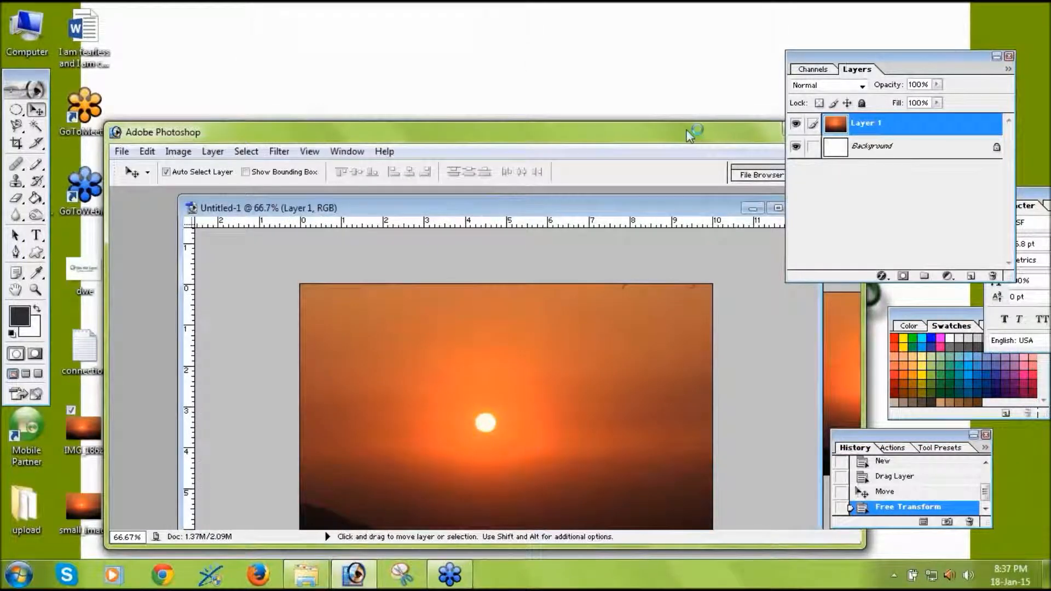
{"action": "left_click_drag", "start_coordinate": [698, 135], "coordinate": [679, 134]}
{"action": "left_click", "coordinate": [768, 134]}
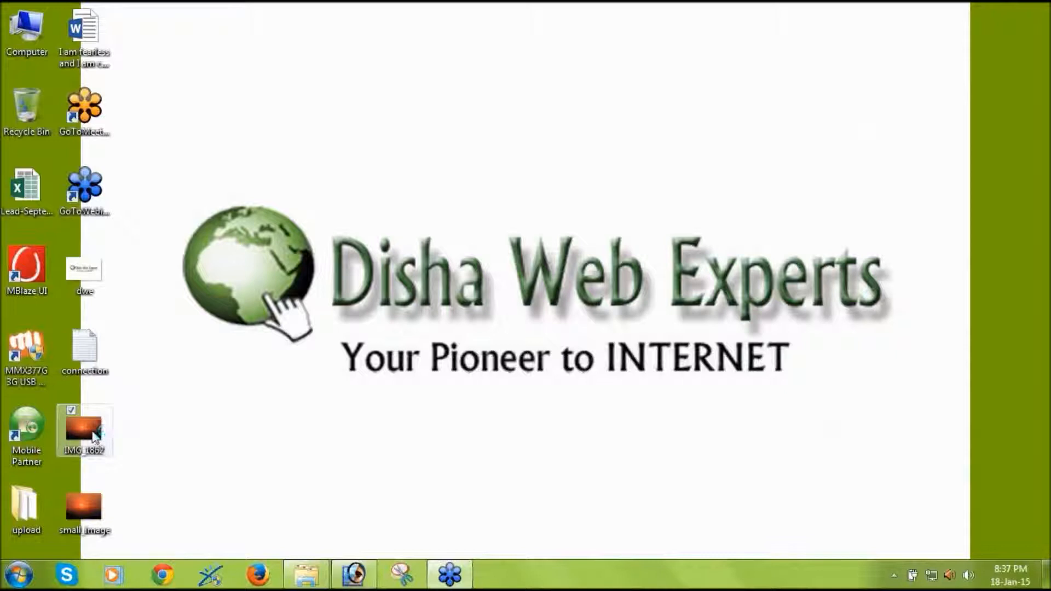
{"action": "left_click", "coordinate": [92, 422]}
{"action": "left_click", "coordinate": [148, 422]}
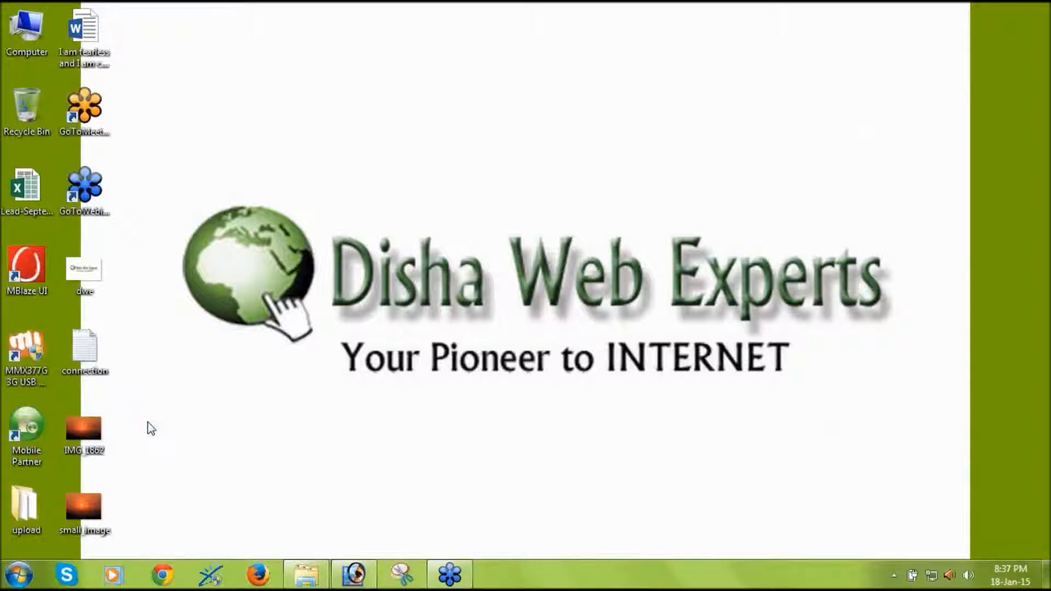
{"action": "left_click", "coordinate": [84, 507]}
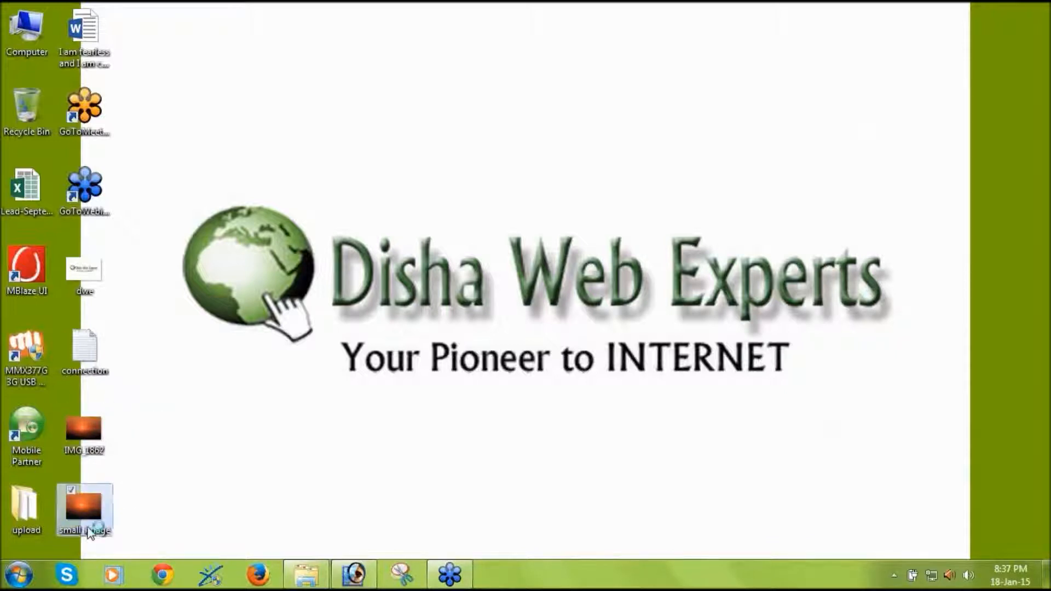
{"action": "left_click", "coordinate": [182, 495]}
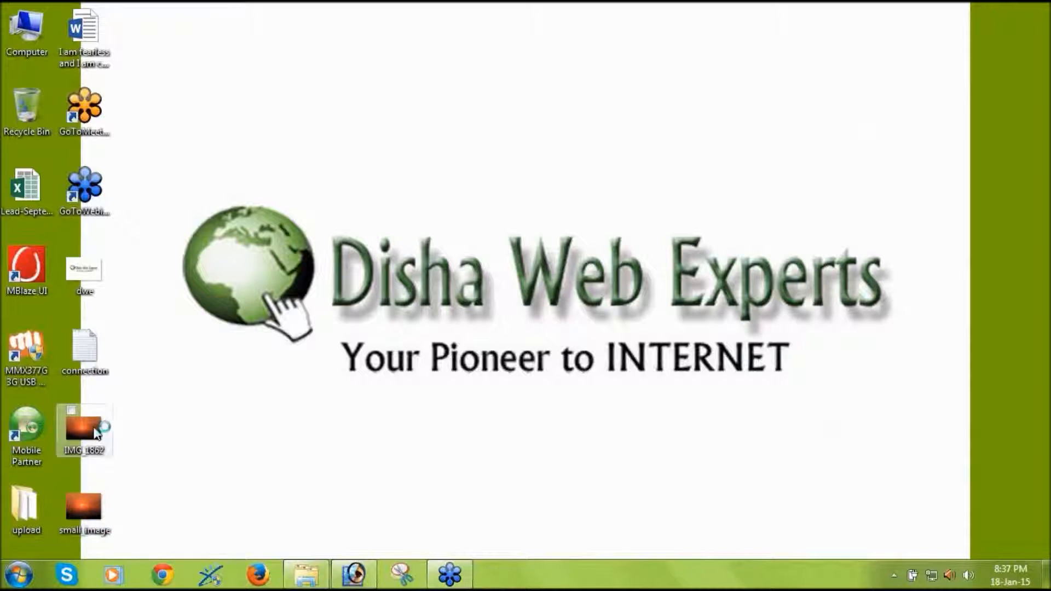
Step: Open the original IMG_1862 from the desktop in Picasa Photo Viewer to check its pixel dimensions, and close it
{"action": "left_click", "coordinate": [96, 432]}
{"action": "double_click", "coordinate": [96, 432]}
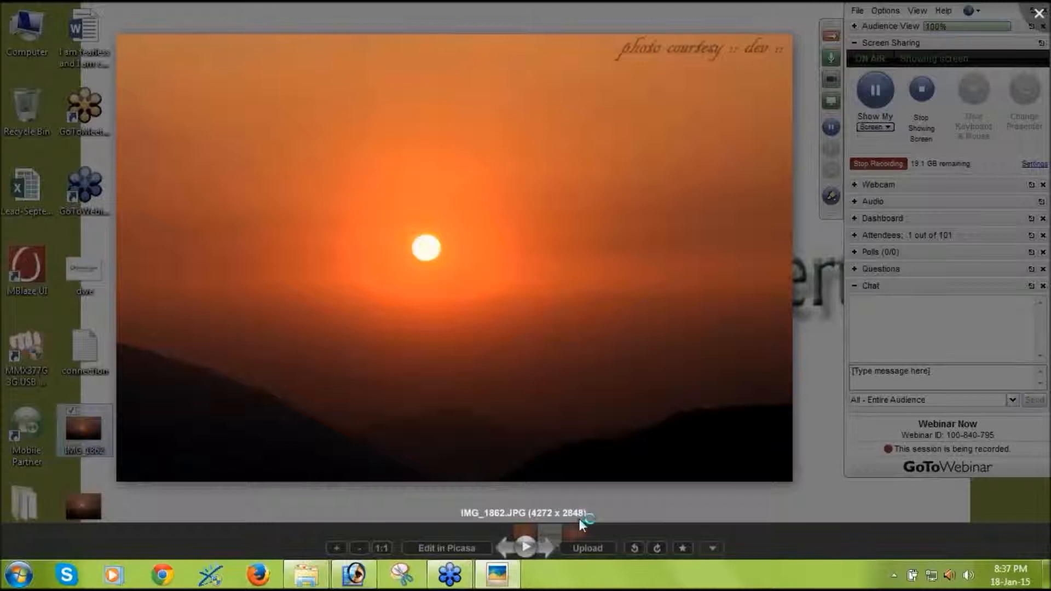
{"action": "left_click", "coordinate": [808, 399]}
{"action": "left_click", "coordinate": [773, 22]}
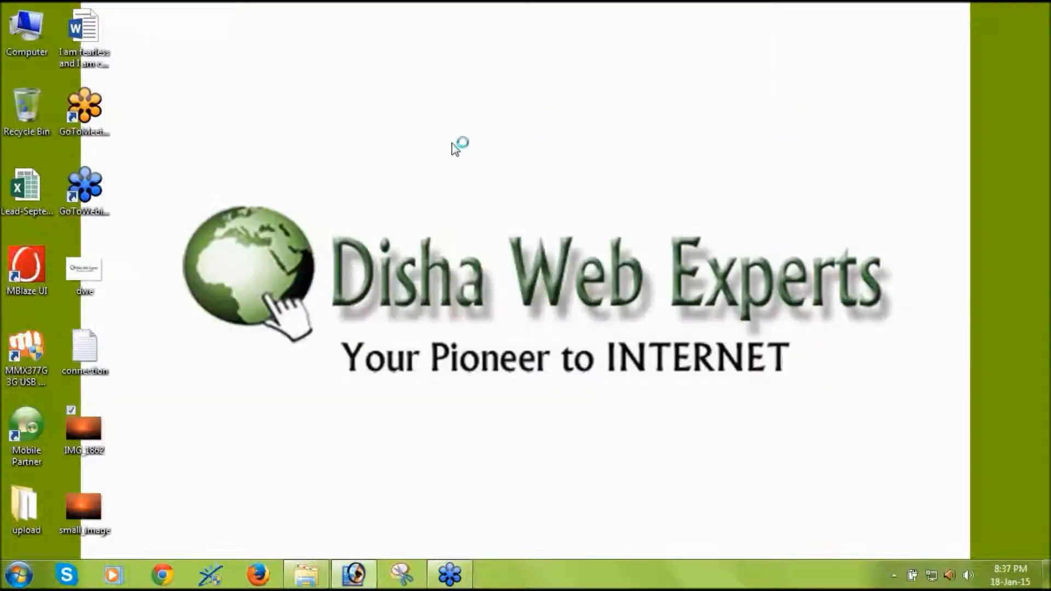
Step: Open small_image in Picasa Photo Viewer to check its pixel dimensions, and close the viewer
{"action": "left_click", "coordinate": [95, 516]}
{"action": "double_click", "coordinate": [96, 516]}
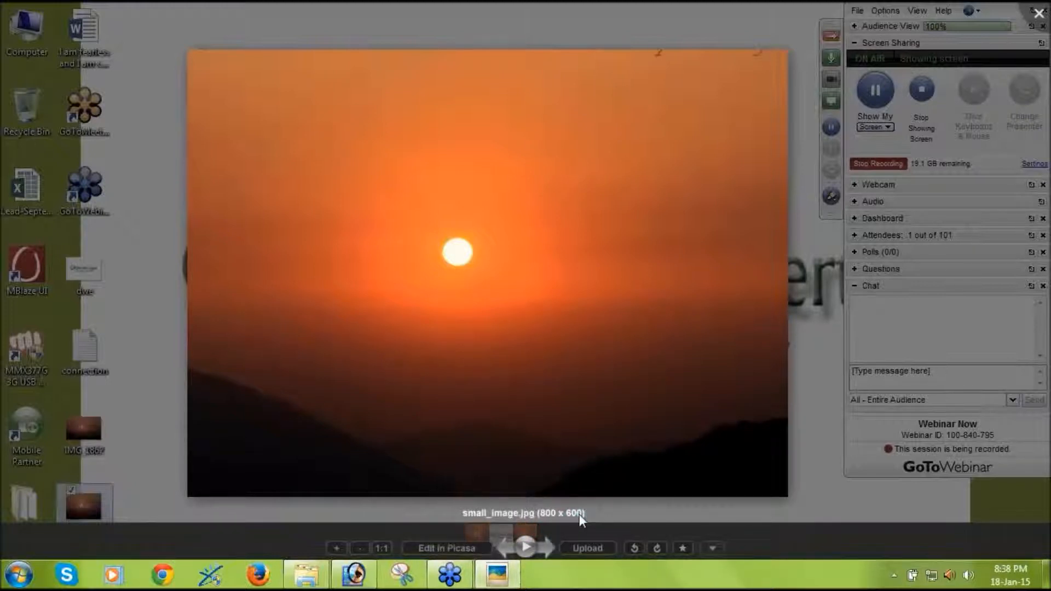
{"action": "left_click", "coordinate": [157, 345]}
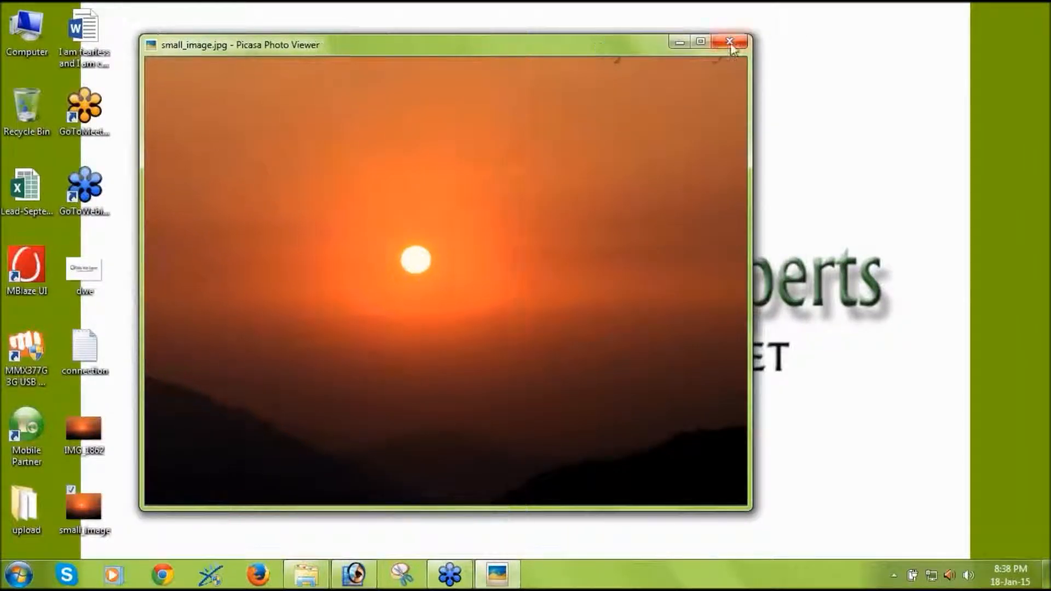
{"action": "left_click", "coordinate": [732, 41]}
Step: Check the file size of small_image in its Properties dialog, and close the dialog
{"action": "double_click", "coordinate": [88, 501]}
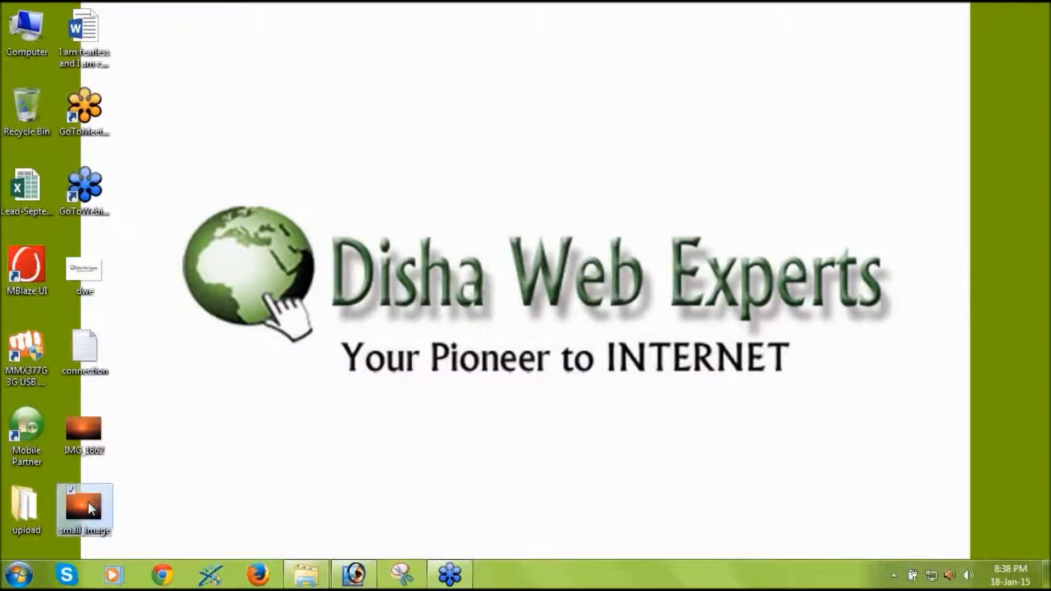
{"action": "right_click", "coordinate": [87, 501]}
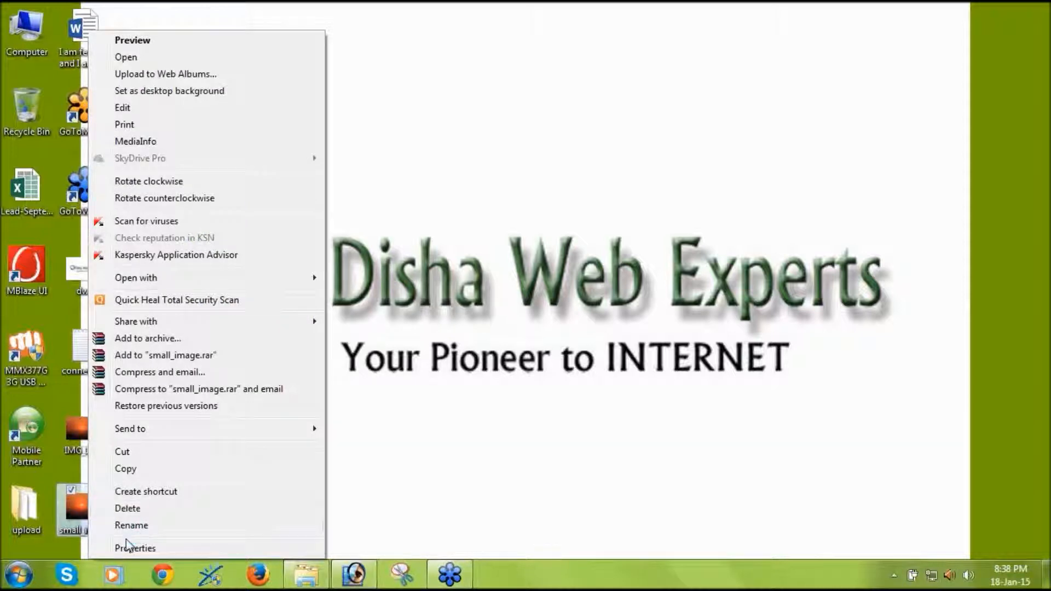
{"action": "left_click", "coordinate": [133, 548]}
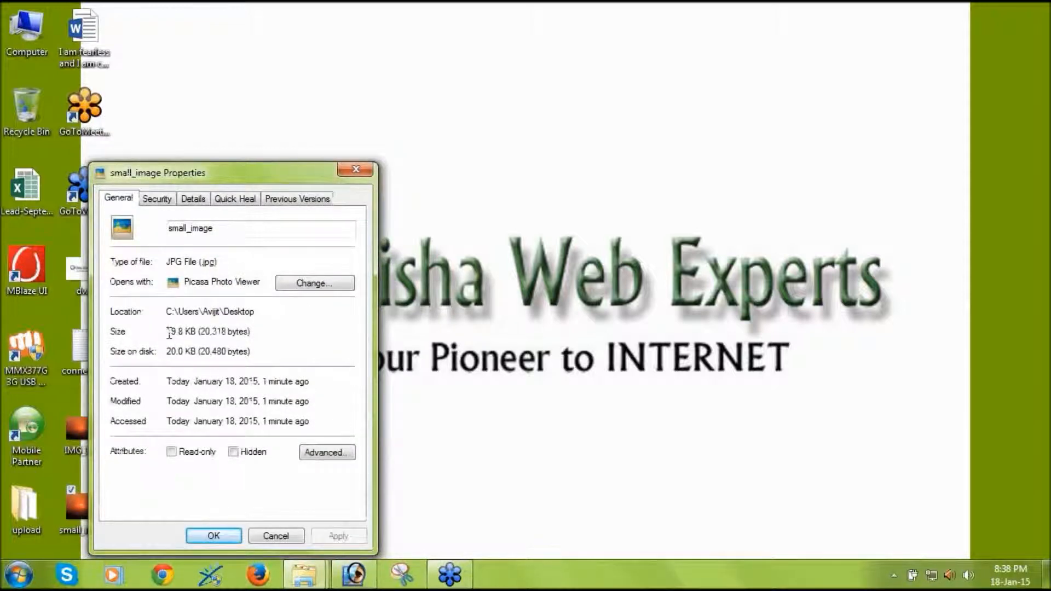
{"action": "left_click_drag", "start_coordinate": [171, 332], "coordinate": [186, 336]}
{"action": "left_click", "coordinate": [356, 171]}
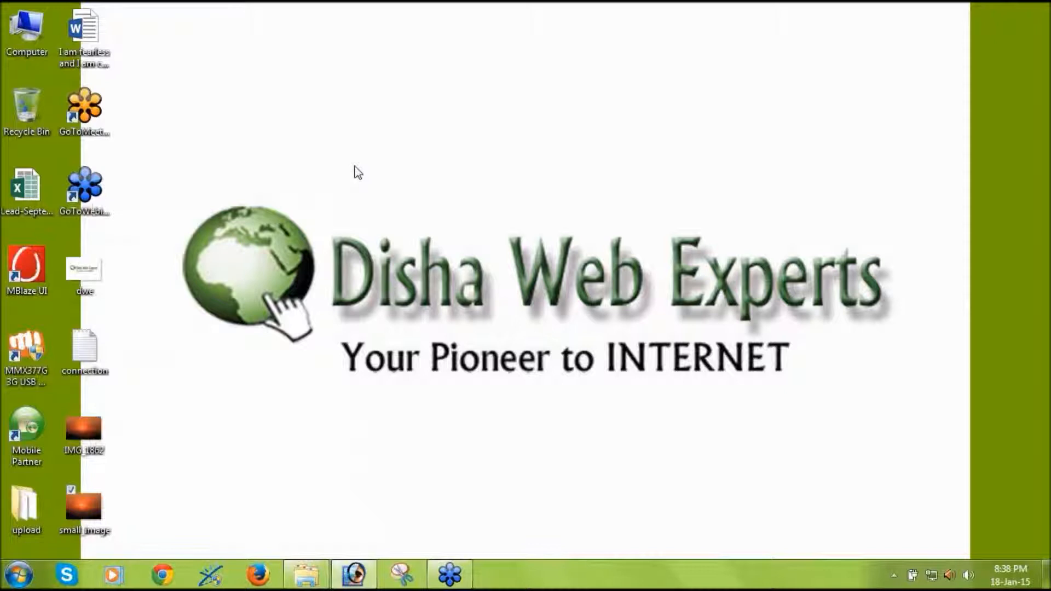